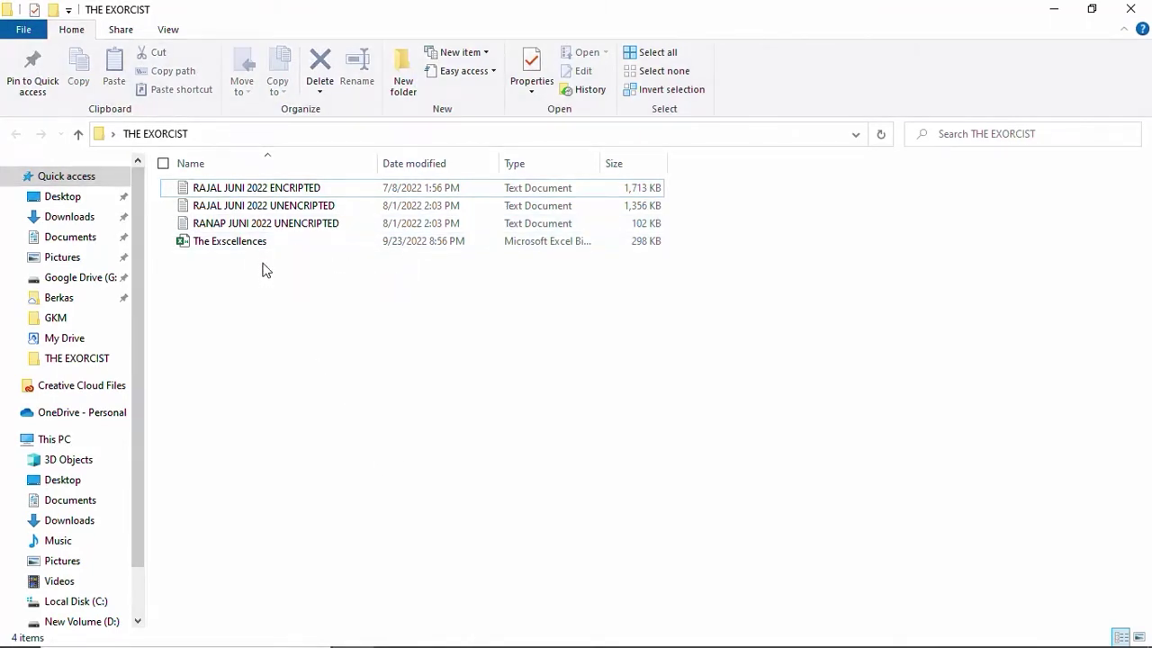
Step: Inspect the contents of the RAJAL JUNI 2022 ENCRIPTED and RAJAL JUNI 2022 UNENCRIPTED text files, closing each one after viewing
{"action": "double_click", "coordinate": [289, 189]}
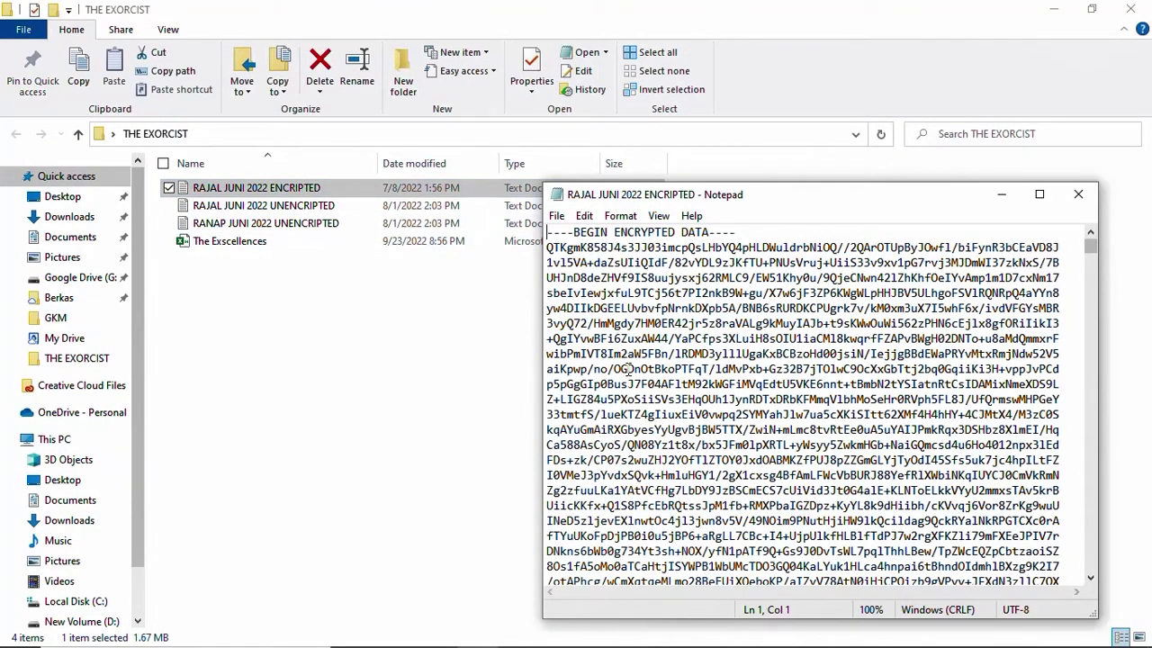
{"action": "left_click", "coordinate": [1083, 202]}
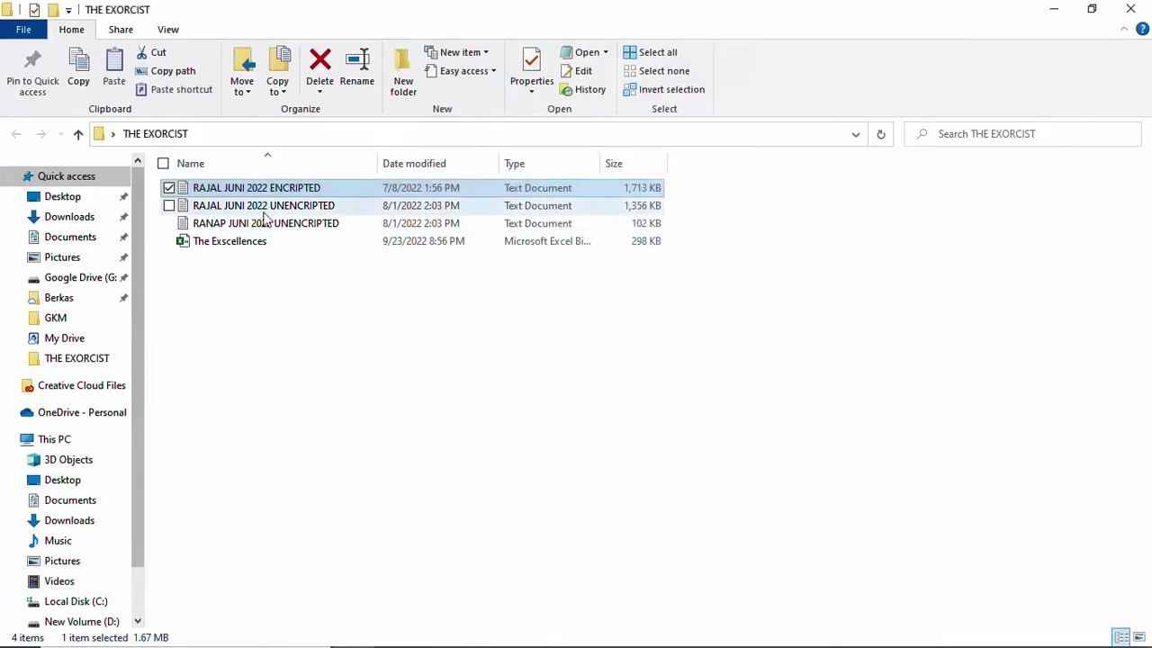
{"action": "double_click", "coordinate": [267, 208]}
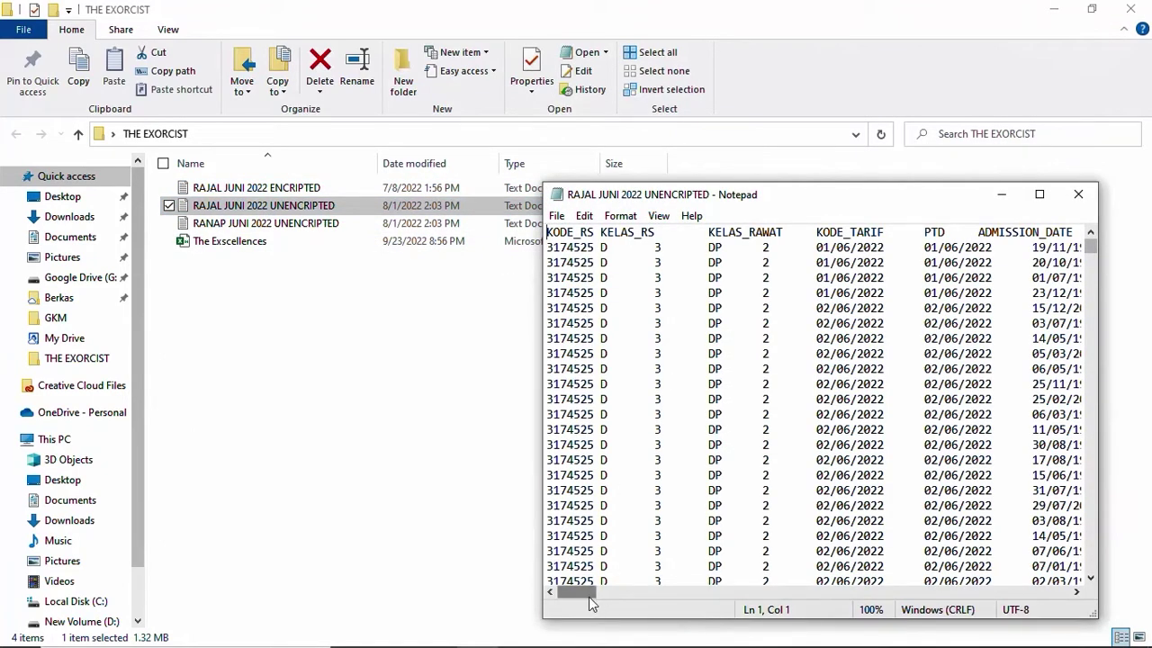
{"action": "mouse_move", "coordinate": [591, 602]}
{"action": "left_mouse_down"}
{"action": "mouse_move", "coordinate": [613, 600]}
{"action": "mouse_move", "coordinate": [576, 594]}
{"action": "left_mouse_up"}
{"action": "left_click", "coordinate": [1080, 195]}
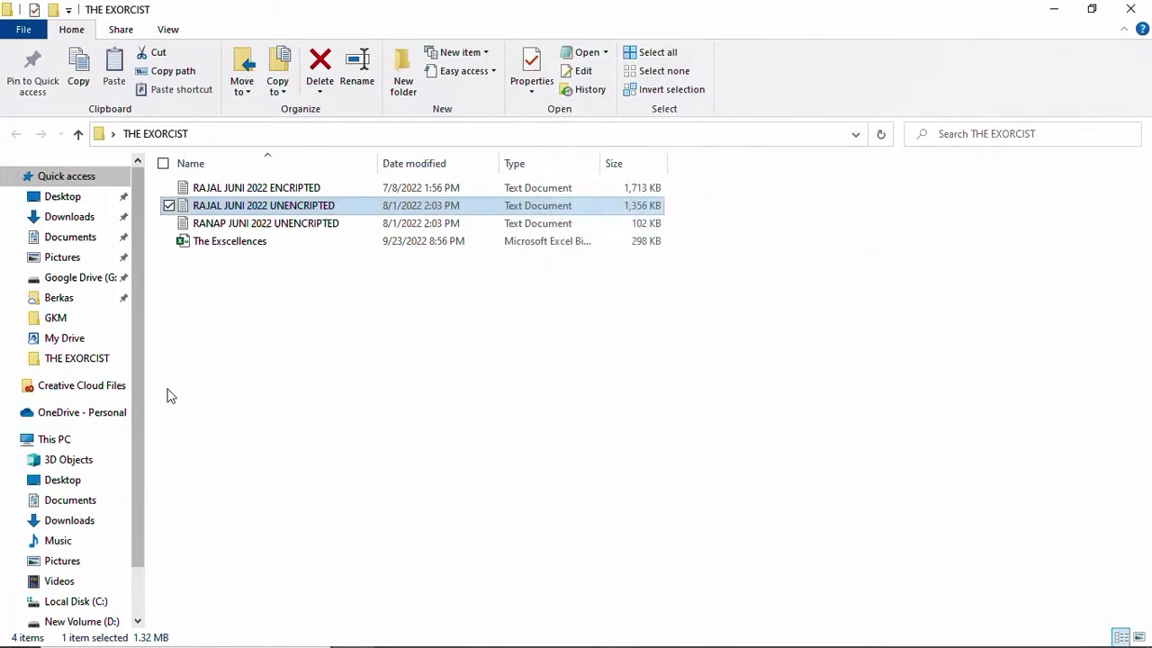
Step: Open The Exscellences workbook and import RAJAL JUNI 2022 UNENCRIPTED from the THE EXORCIST folder on the Desktop, keeping the clipboard data
{"action": "double_click", "coordinate": [229, 249]}
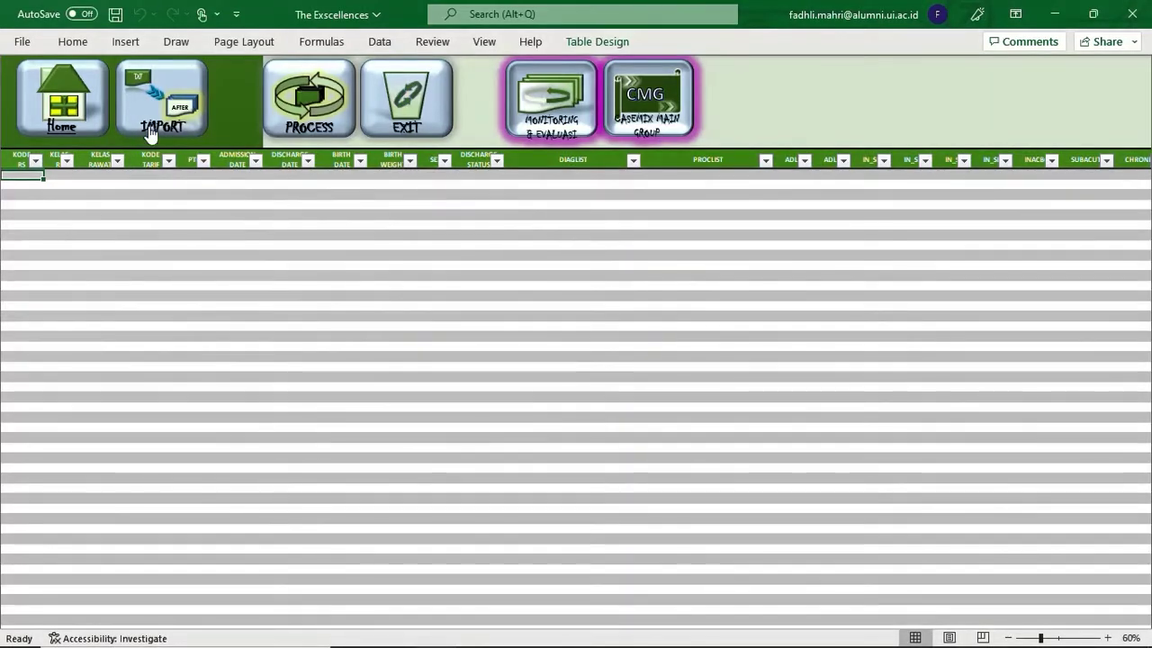
{"action": "left_click", "coordinate": [147, 125]}
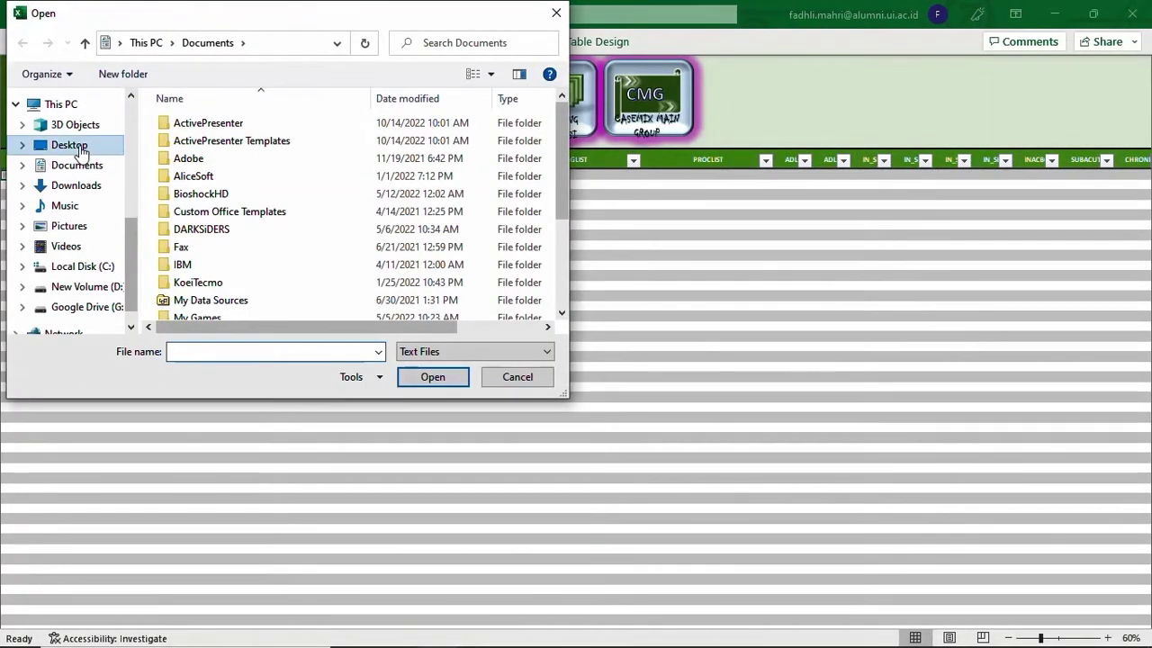
{"action": "left_click", "coordinate": [72, 145]}
{"action": "double_click", "coordinate": [237, 254]}
{"action": "left_click", "coordinate": [231, 146]}
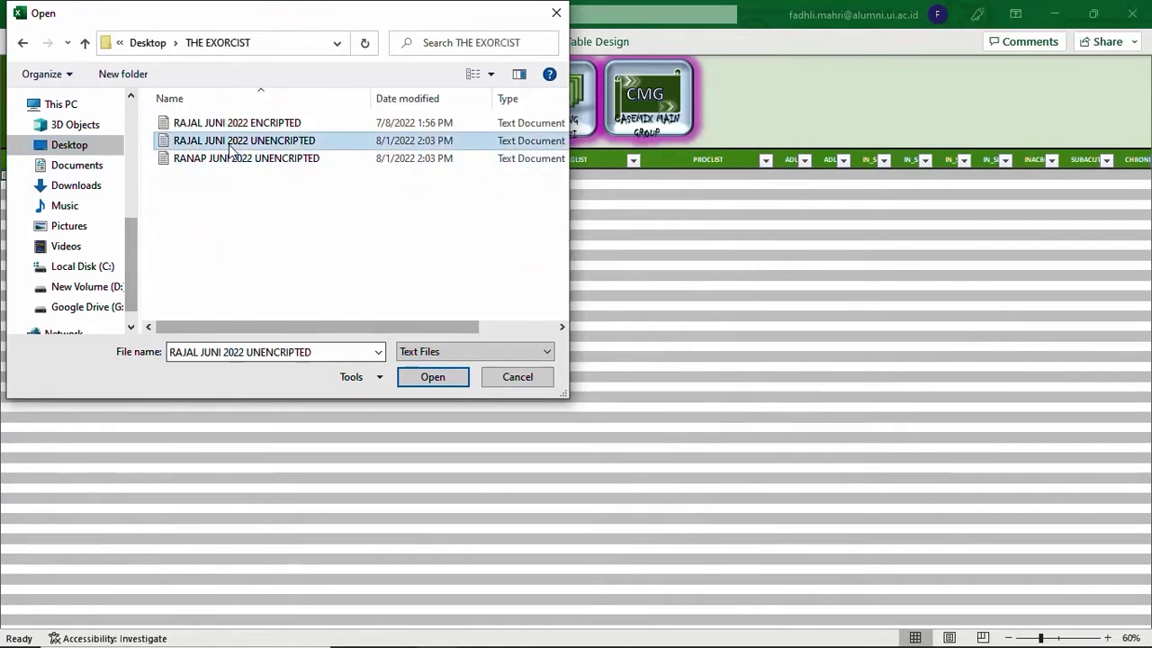
{"action": "left_click", "coordinate": [425, 379]}
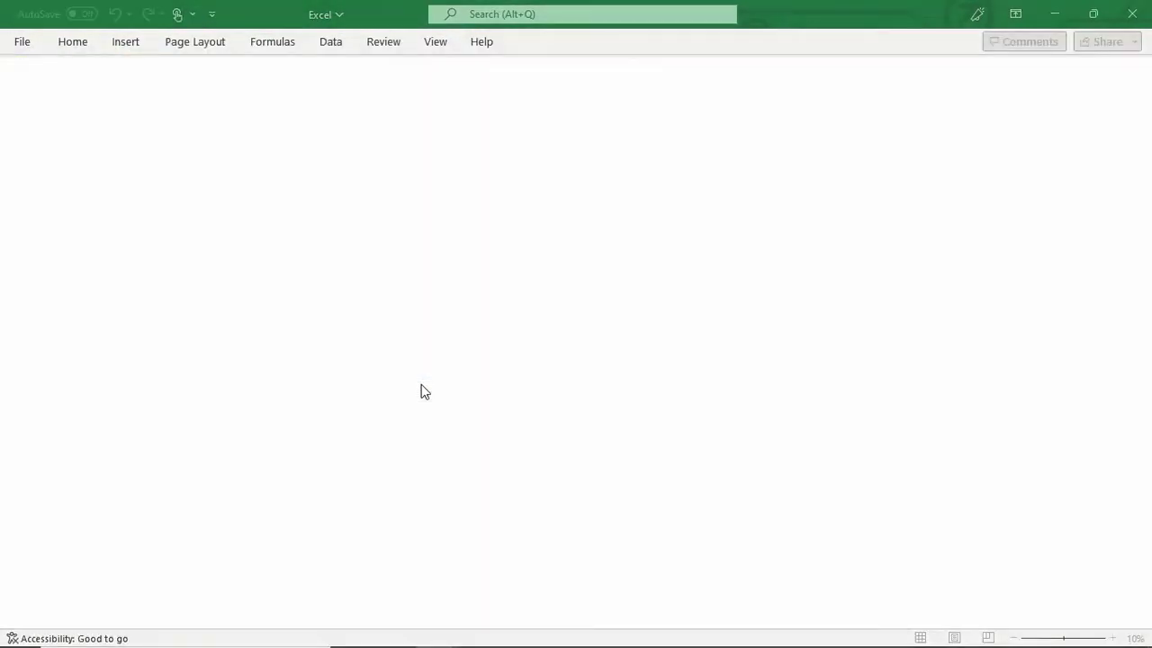
{"action": "left_click", "coordinate": [511, 394]}
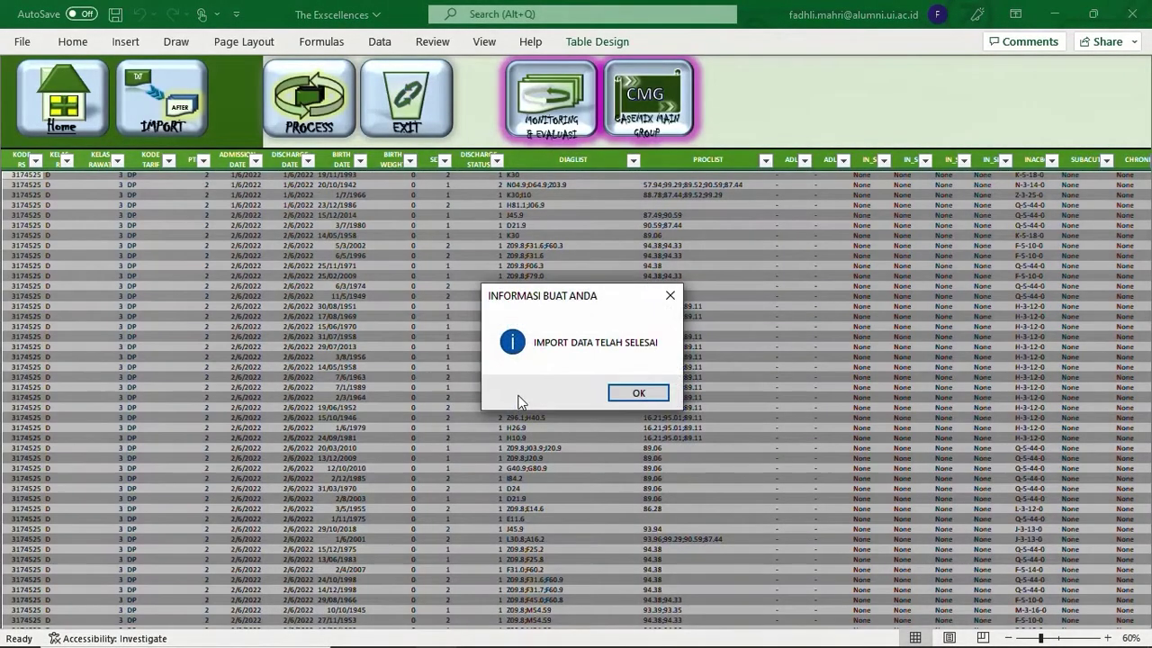
{"action": "left_click", "coordinate": [638, 393]}
Step: Import the RANAP JUNI 2022 UNENCRIPTED text file into the data table as well, keeping the clipboard data
{"action": "left_click", "coordinate": [190, 128]}
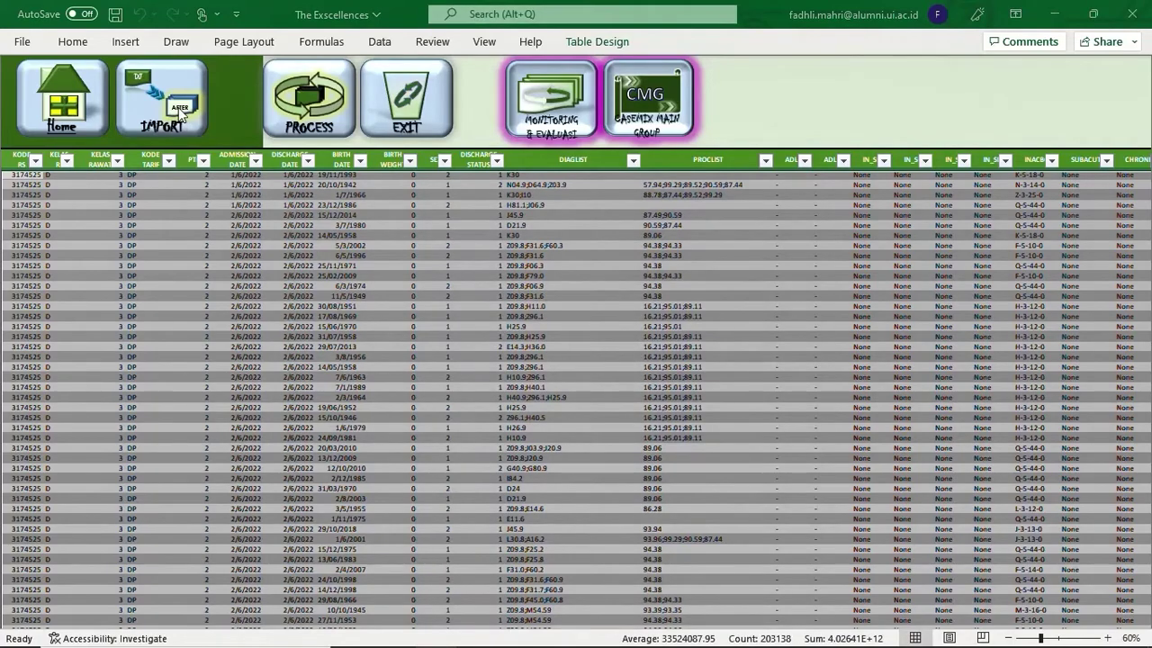
{"action": "left_click", "coordinate": [234, 165]}
{"action": "left_click", "coordinate": [429, 377]}
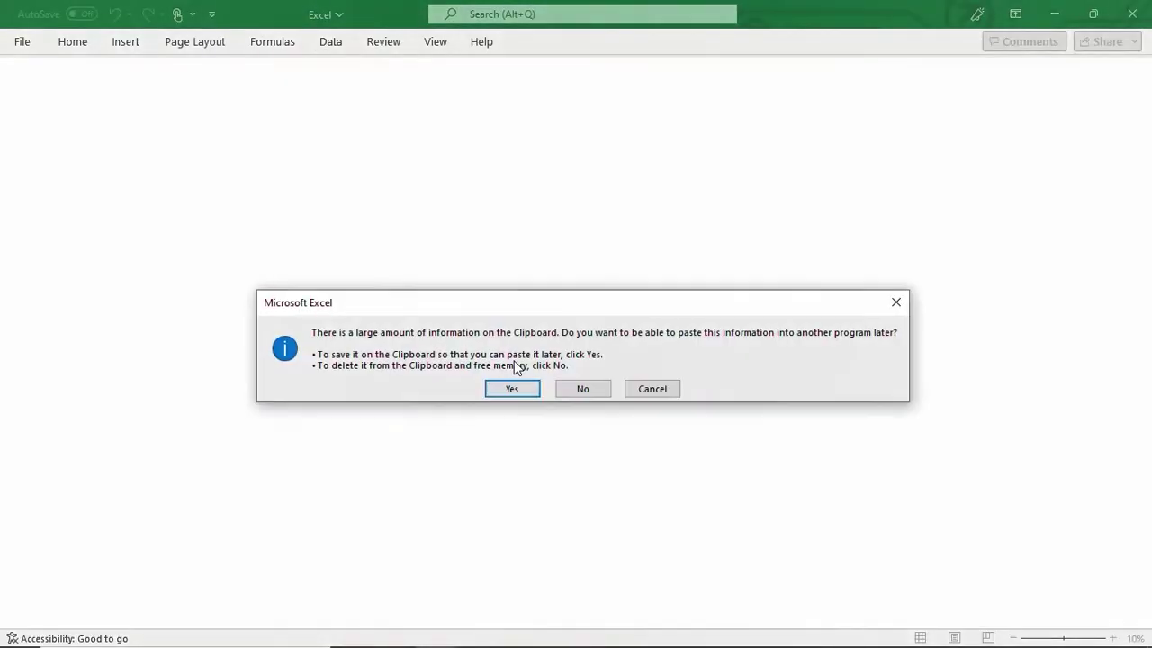
{"action": "left_click", "coordinate": [521, 390]}
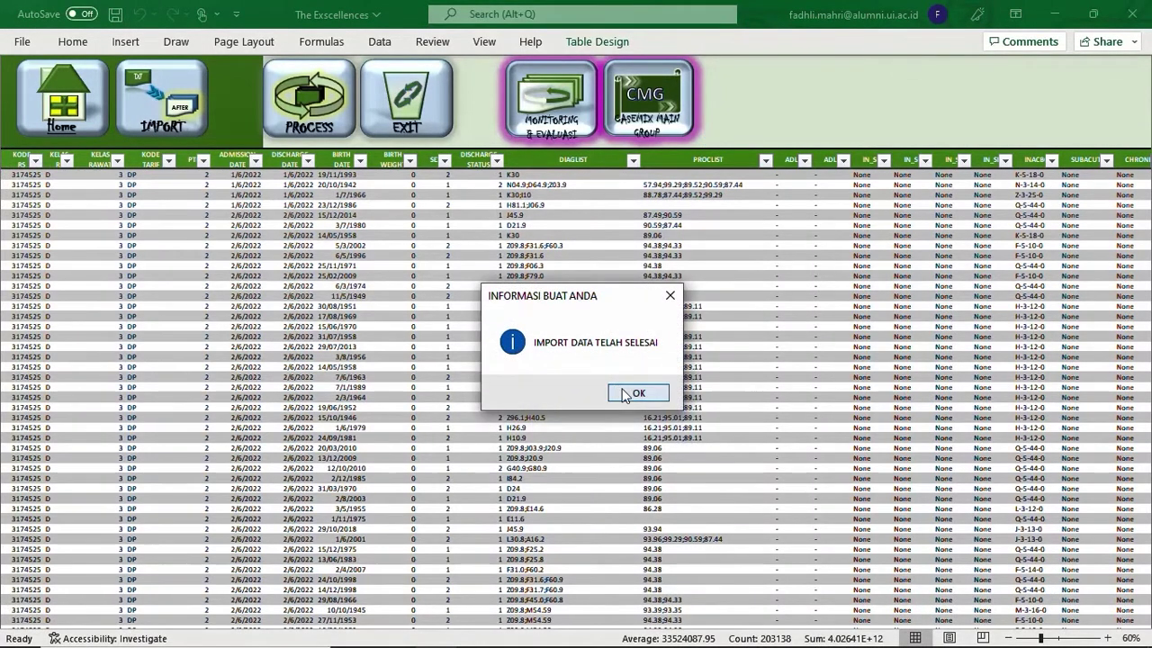
{"action": "left_click", "coordinate": [627, 396]}
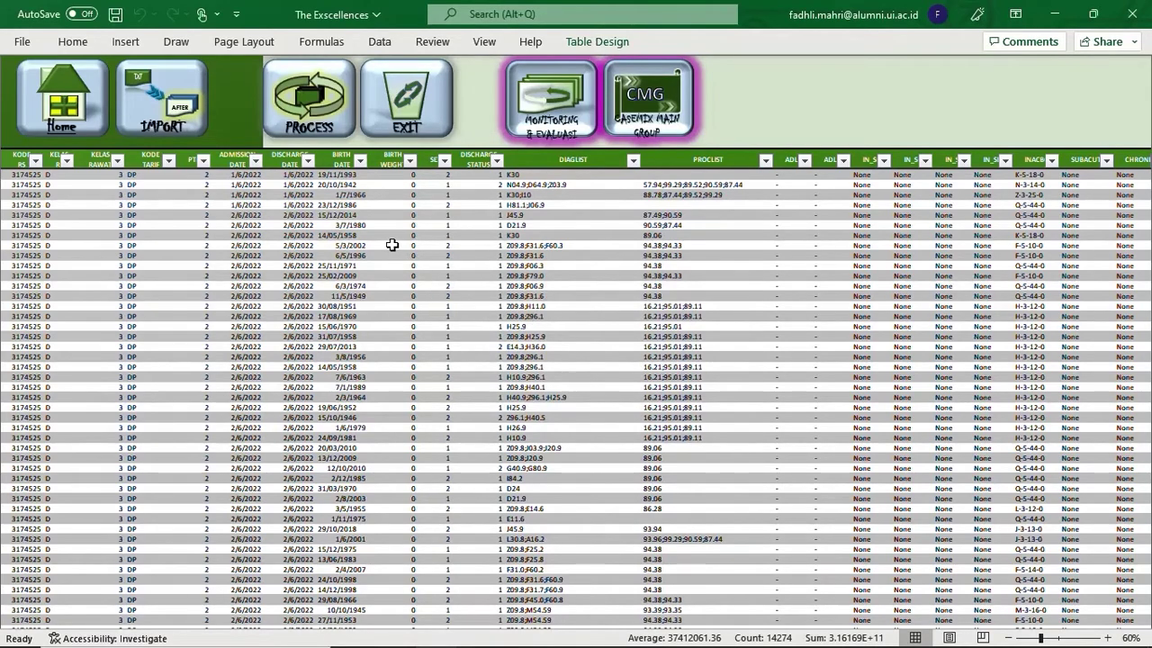
Step: Process the imported data and review the Monitoring & Evaluasi summary, returning to the data sheet
{"action": "left_click", "coordinate": [306, 109]}
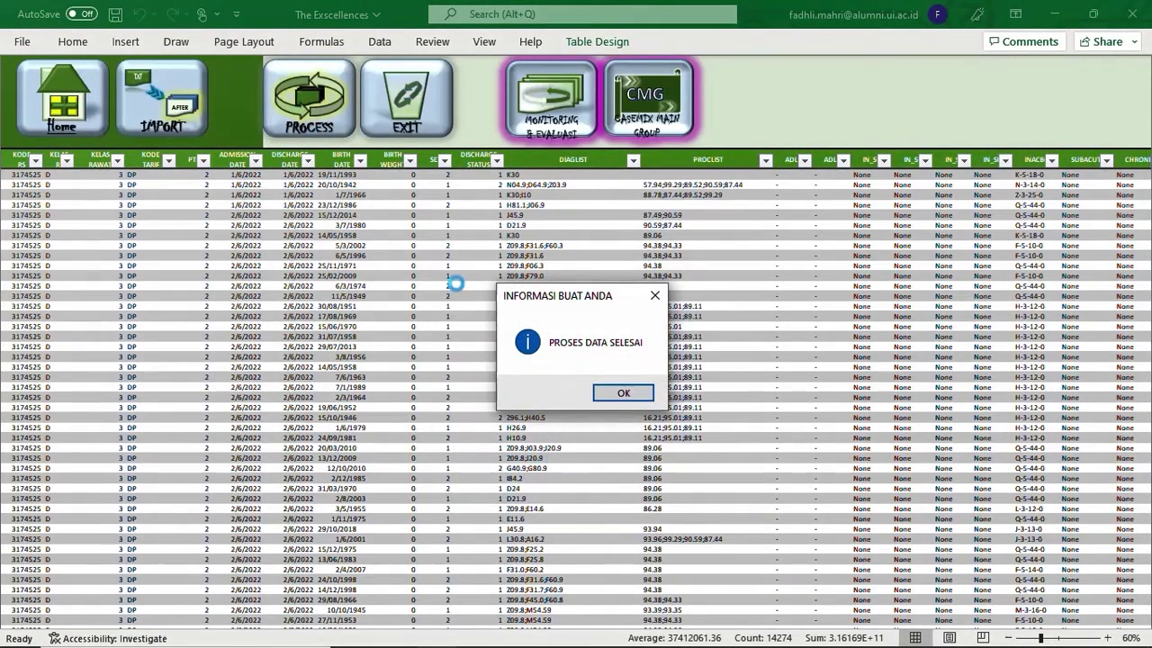
{"action": "left_click", "coordinate": [625, 397]}
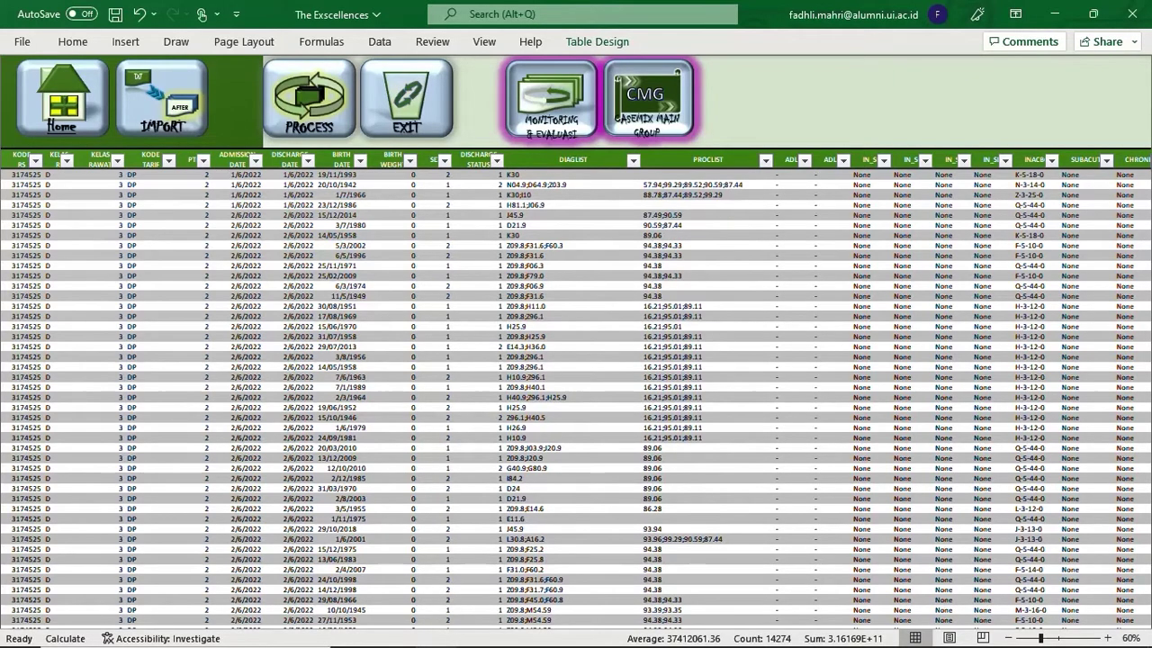
{"action": "left_click", "coordinate": [539, 102]}
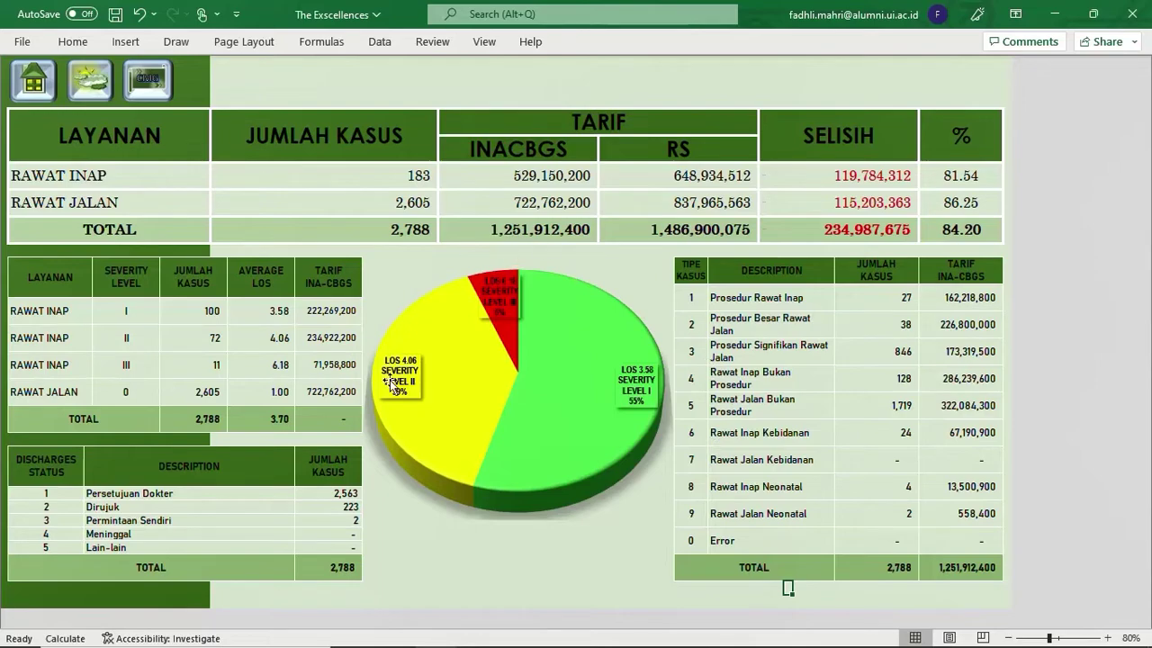
{"action": "left_click", "coordinate": [102, 87]}
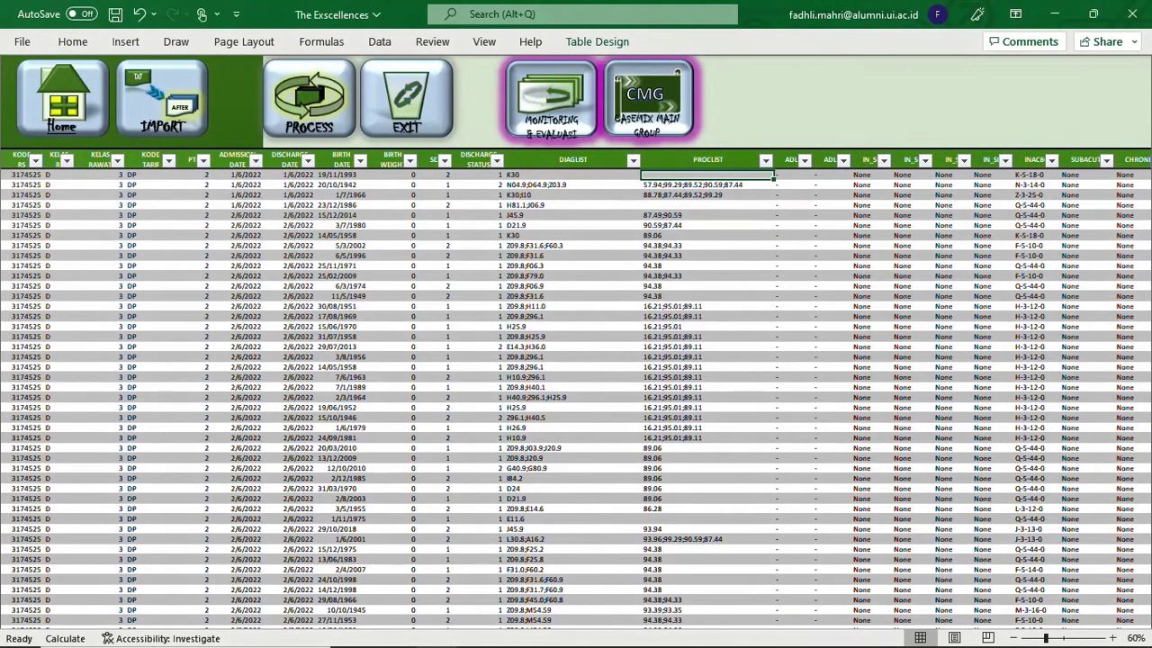
Step: From the Casemix Main Group report's case ranking, load the Code of Q (Control) cases and look through the list
{"action": "left_click", "coordinate": [646, 112]}
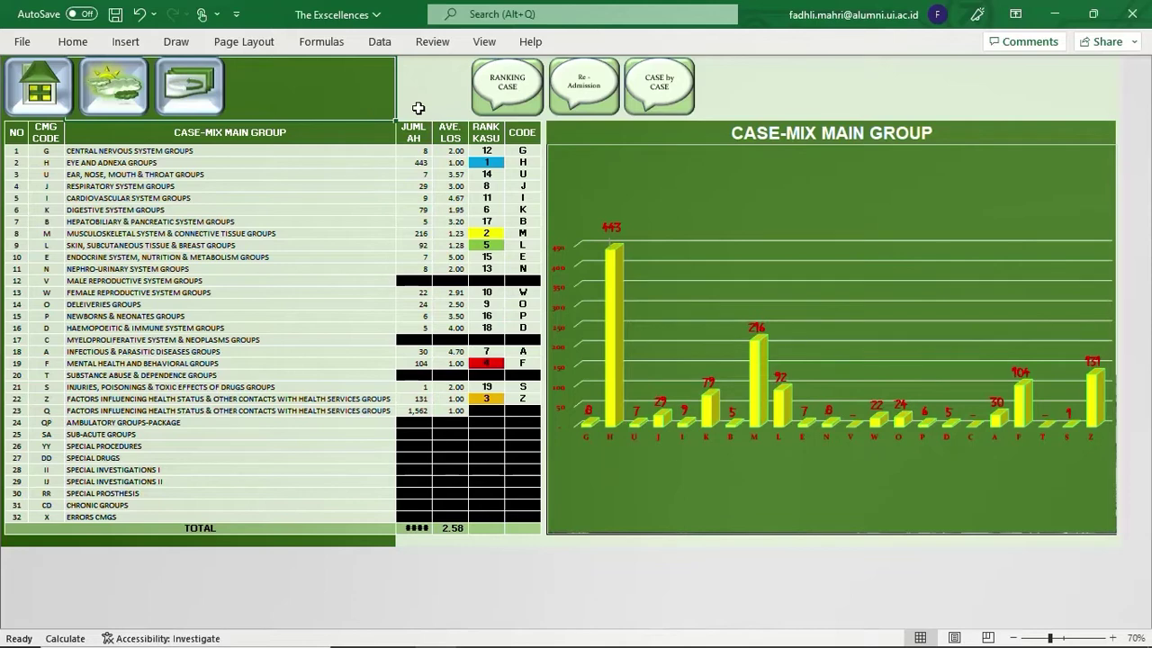
{"action": "left_click", "coordinate": [508, 90]}
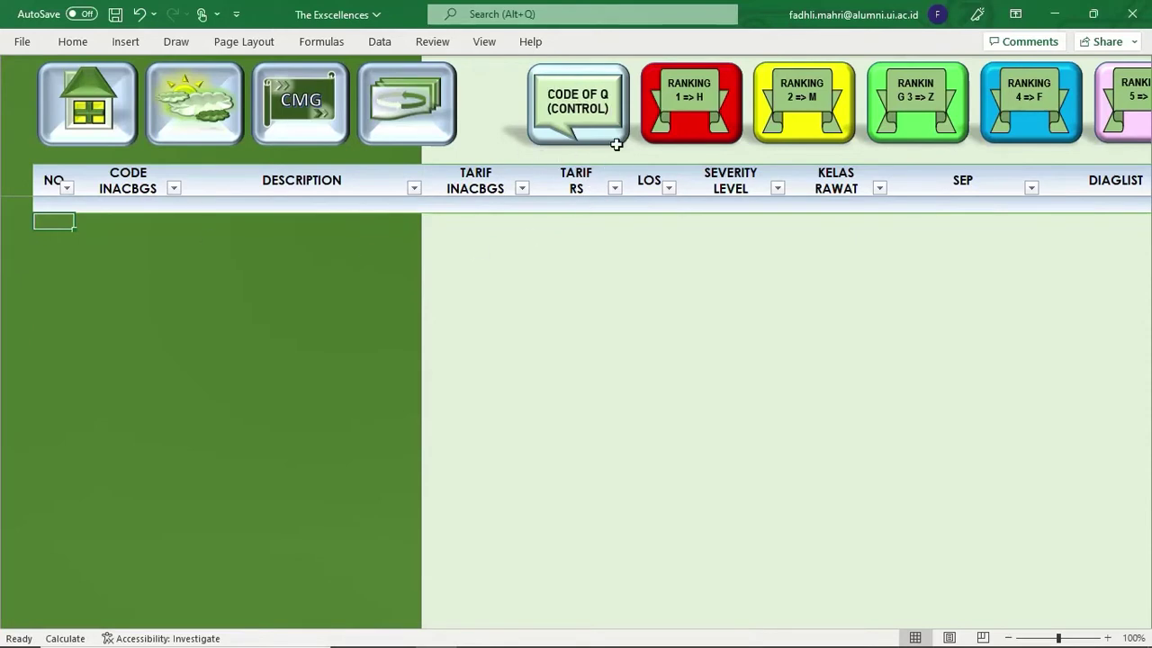
{"action": "left_click", "coordinate": [578, 107]}
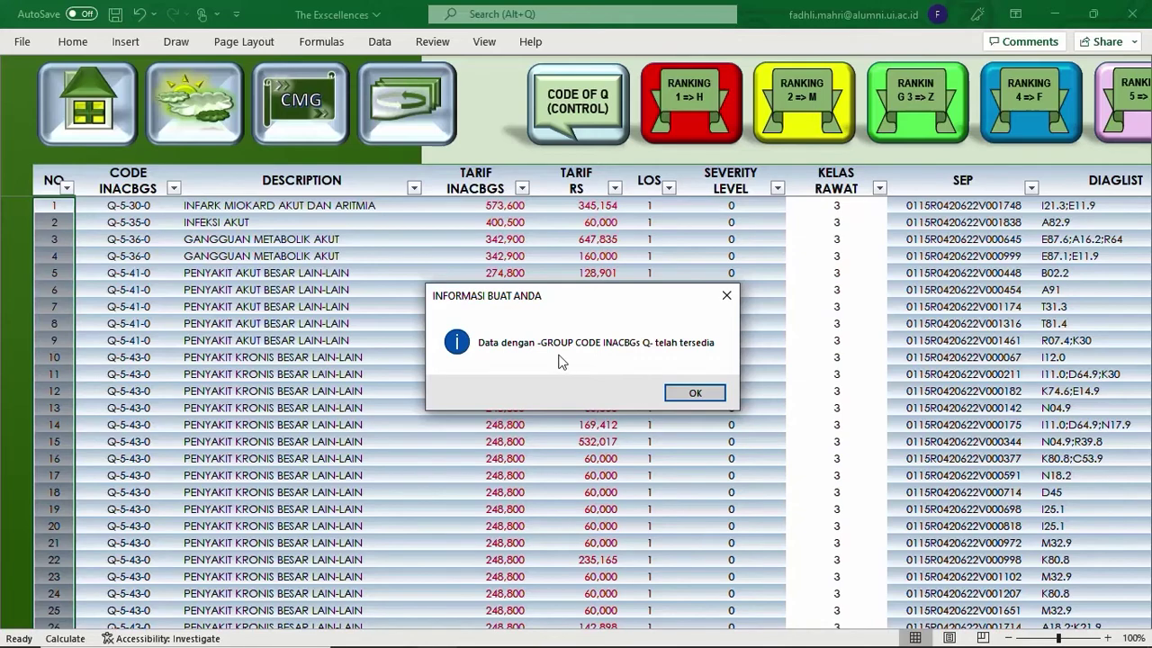
{"action": "left_click", "coordinate": [694, 393]}
{"action": "left_click", "coordinate": [381, 209]}
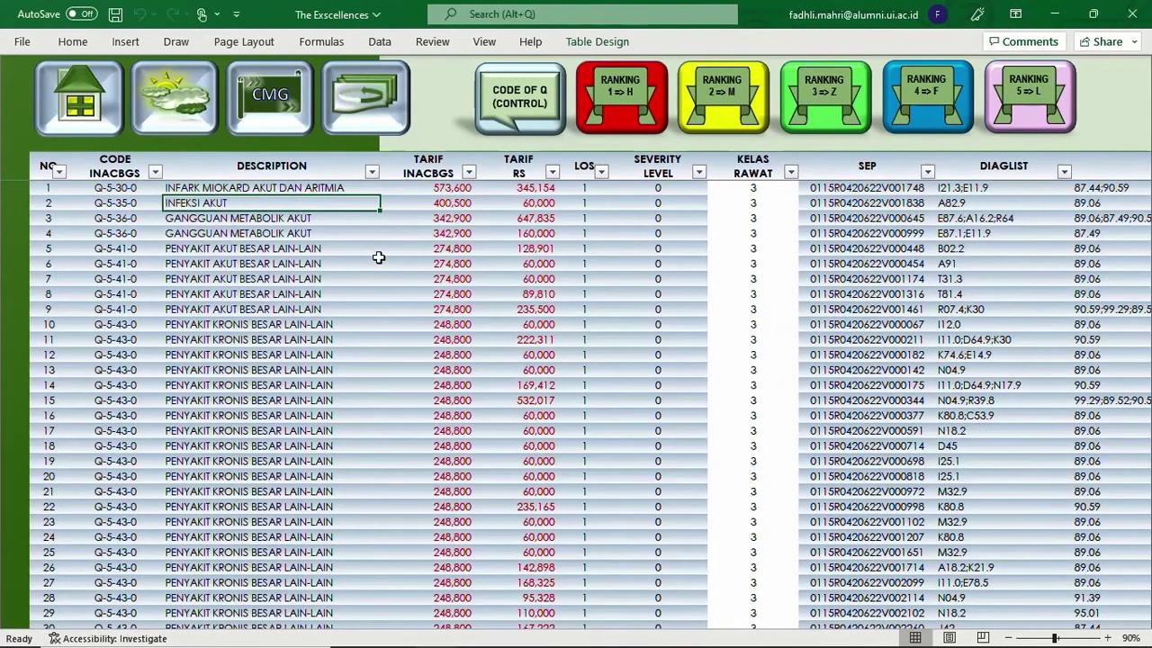
{"action": "scroll", "coordinate": [379, 259], "scroll_direction": "down", "scroll_amount": 4}
{"action": "scroll", "coordinate": [379, 261], "scroll_direction": "down", "scroll_amount": 13}
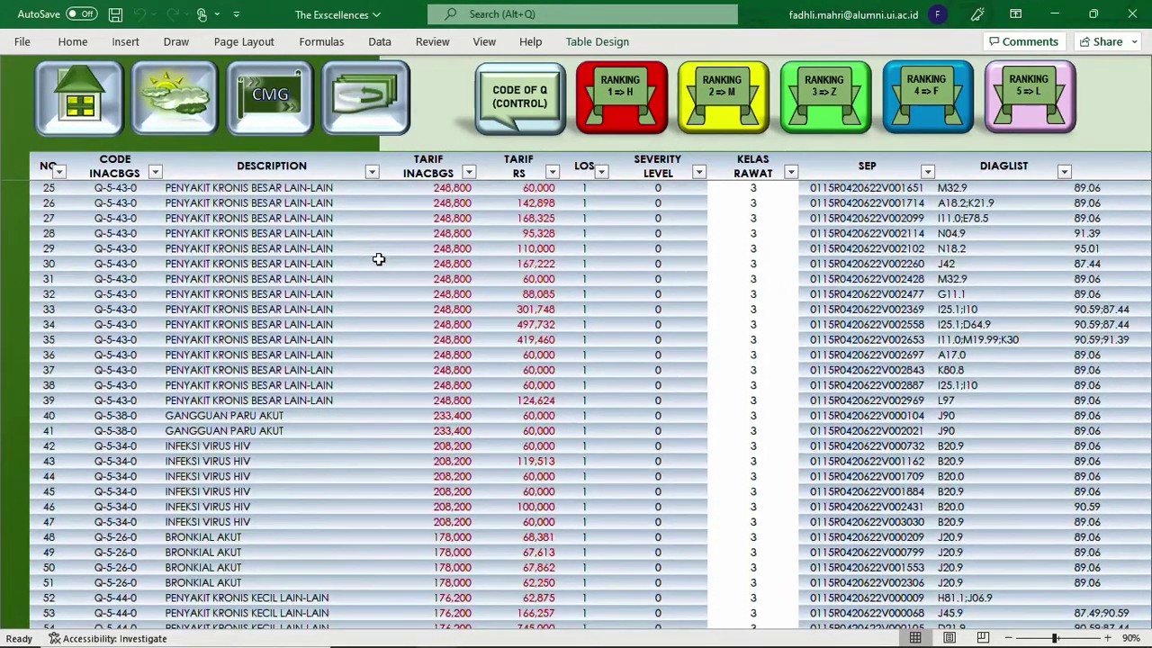
{"action": "scroll", "coordinate": [379, 264], "scroll_direction": "down", "scroll_amount": 11}
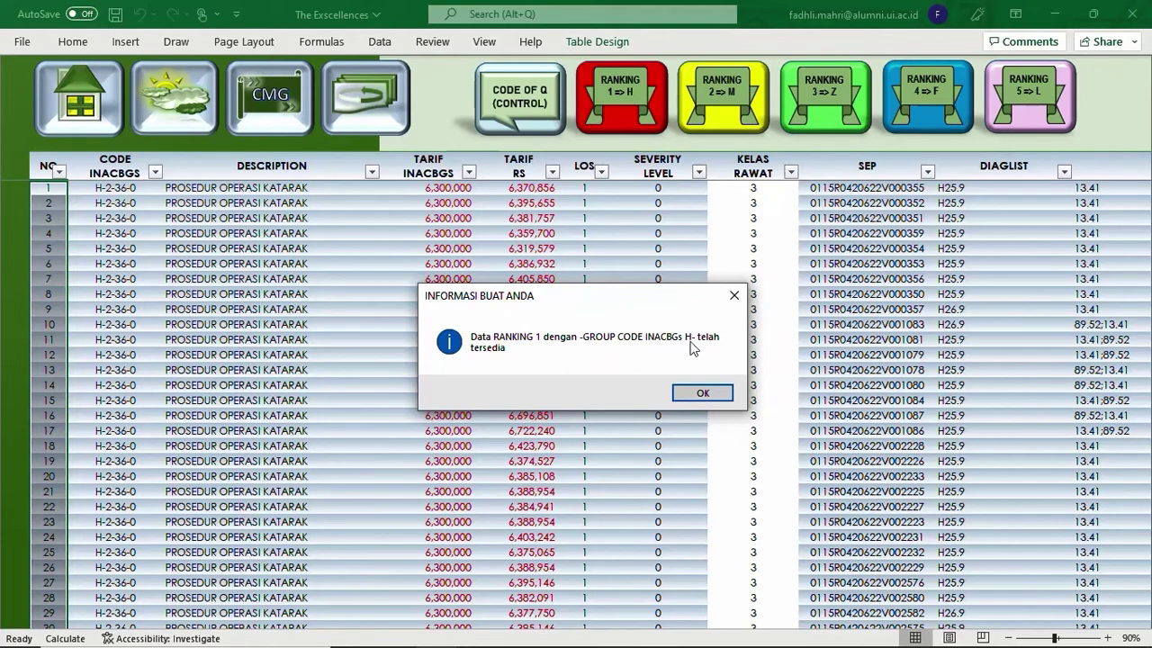
Step: Load the Ranking 1 => H cases into the ranking table and look through the listed eye procedures
{"action": "left_click", "coordinate": [701, 392]}
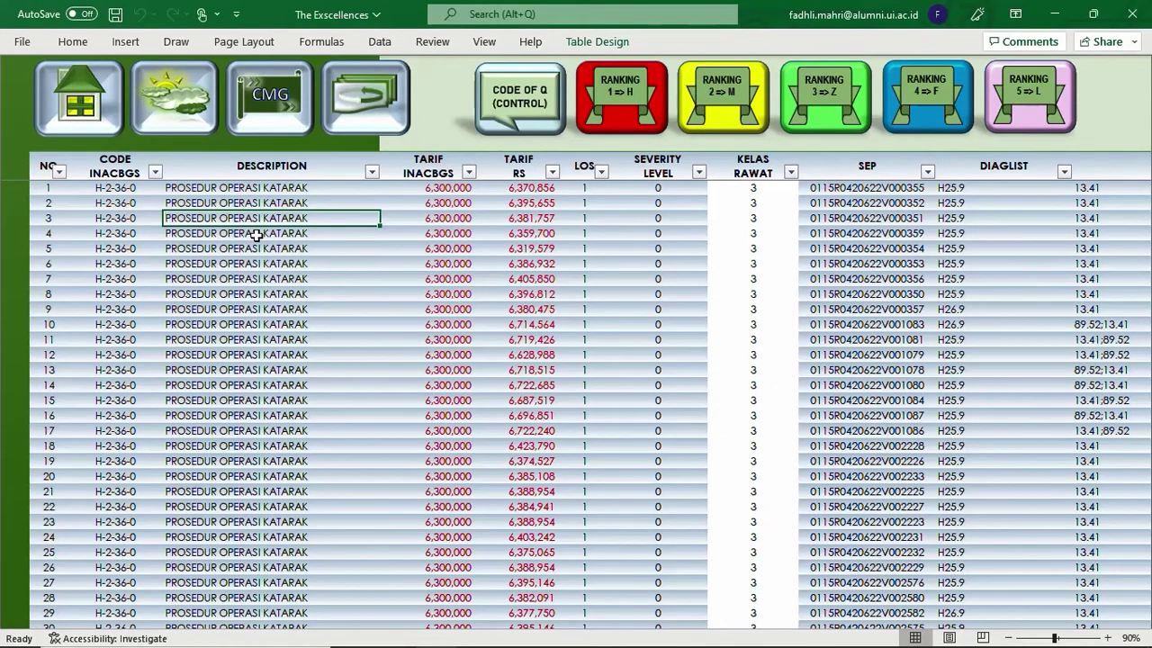
{"action": "scroll", "coordinate": [254, 234], "scroll_direction": "down", "scroll_amount": 5}
{"action": "scroll", "coordinate": [258, 239], "scroll_direction": "down", "scroll_amount": 6}
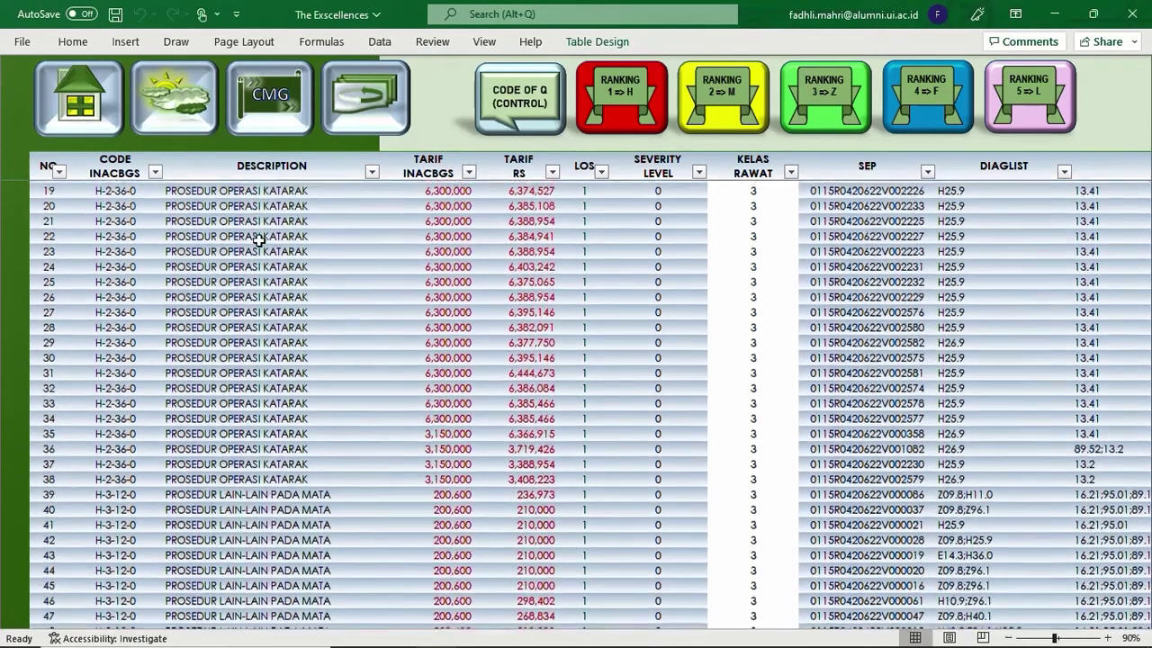
{"action": "scroll", "coordinate": [258, 240], "scroll_direction": "down", "scroll_amount": 8}
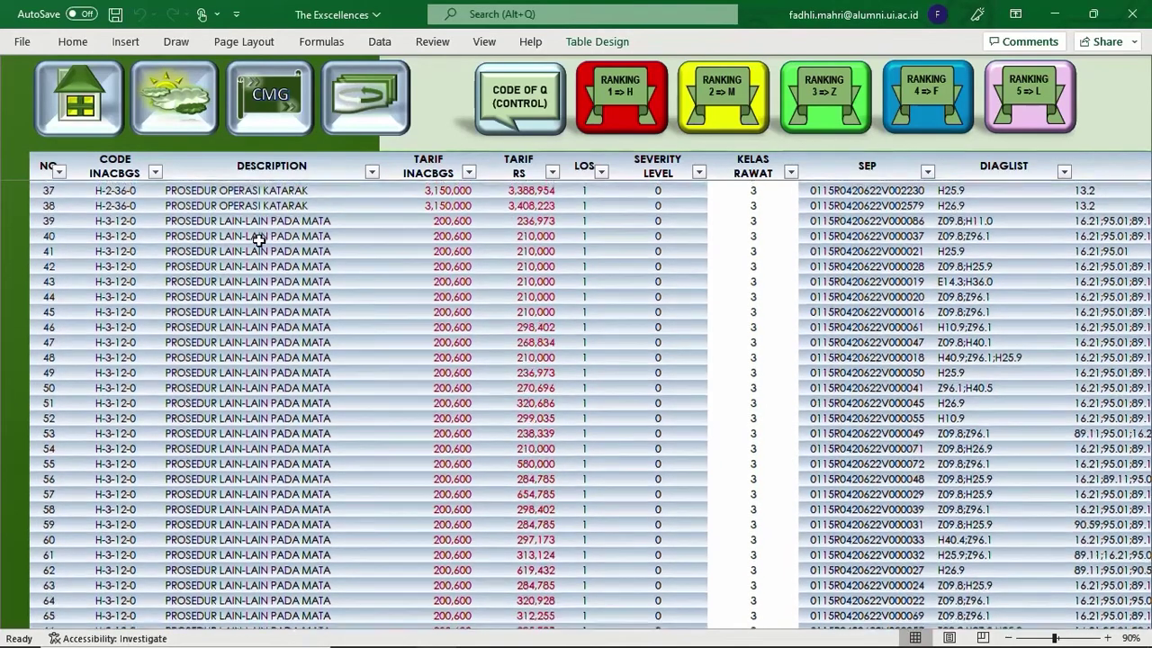
{"action": "scroll", "coordinate": [258, 239], "scroll_direction": "down", "scroll_amount": 5}
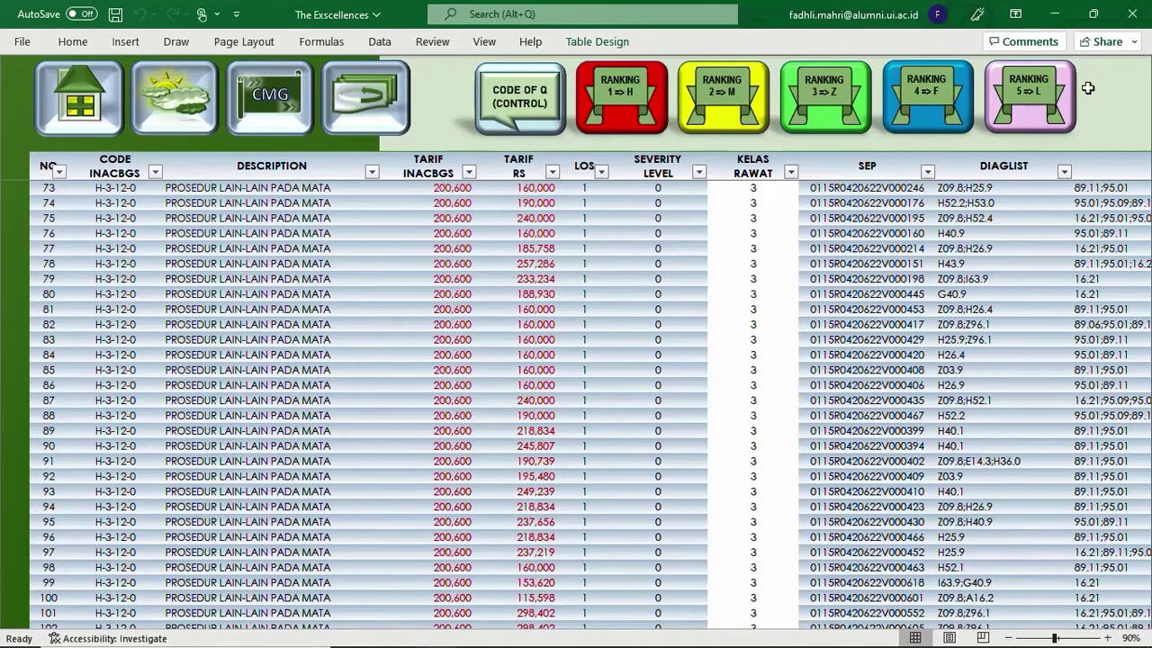
Step: Return to the Casemix Main Group report and generate the Re-Admission list for Rawat Jalan visits under 7 days (< 7 Hari)
{"action": "left_click", "coordinate": [279, 90]}
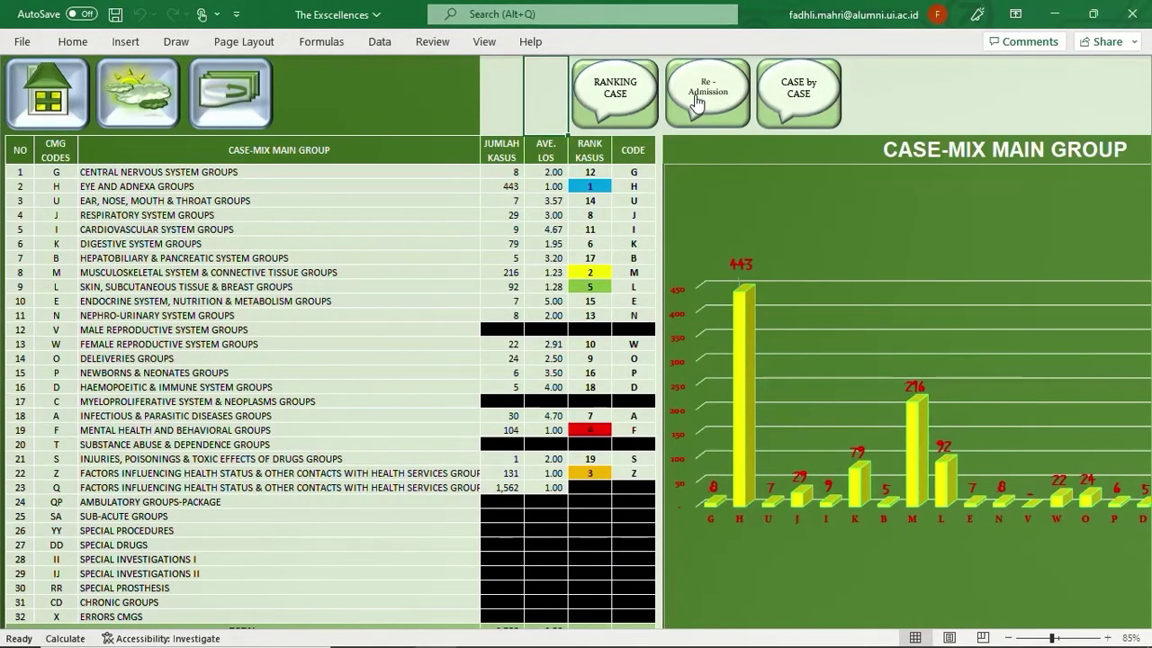
{"action": "left_click", "coordinate": [698, 101]}
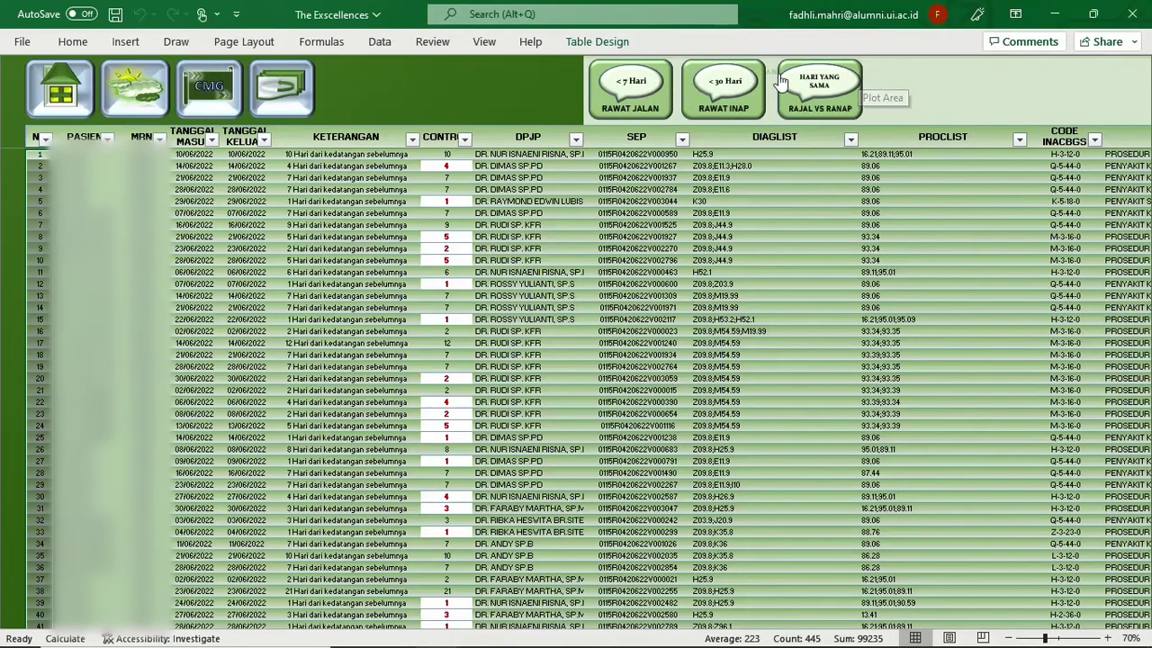
{"action": "left_click", "coordinate": [629, 88]}
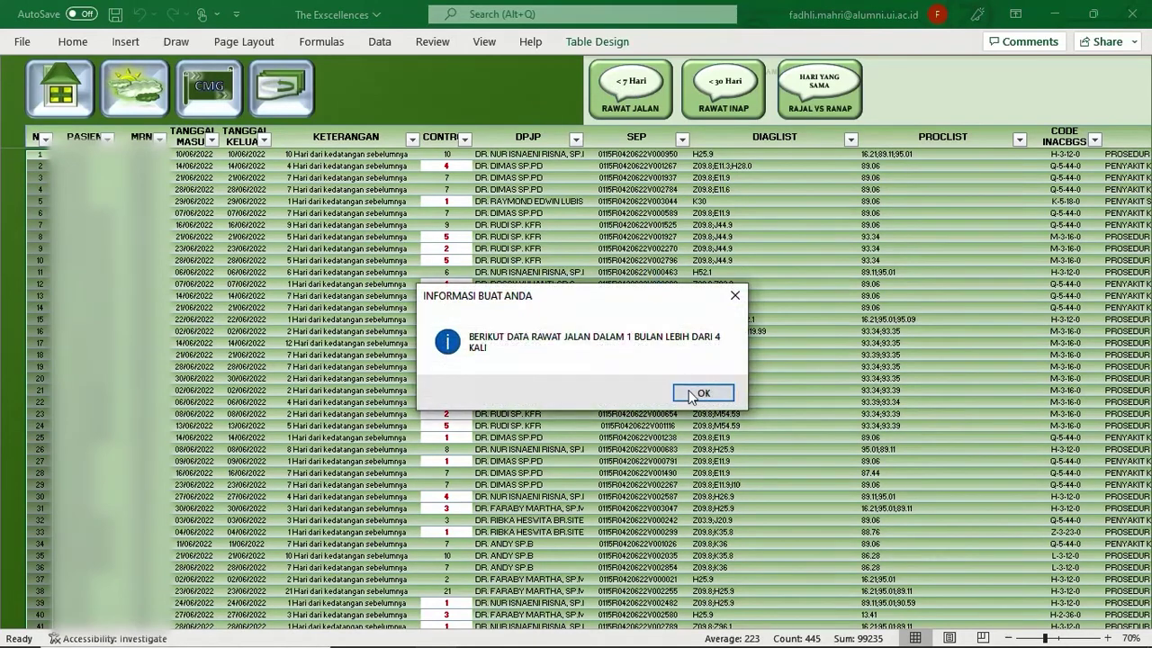
{"action": "left_click", "coordinate": [694, 394]}
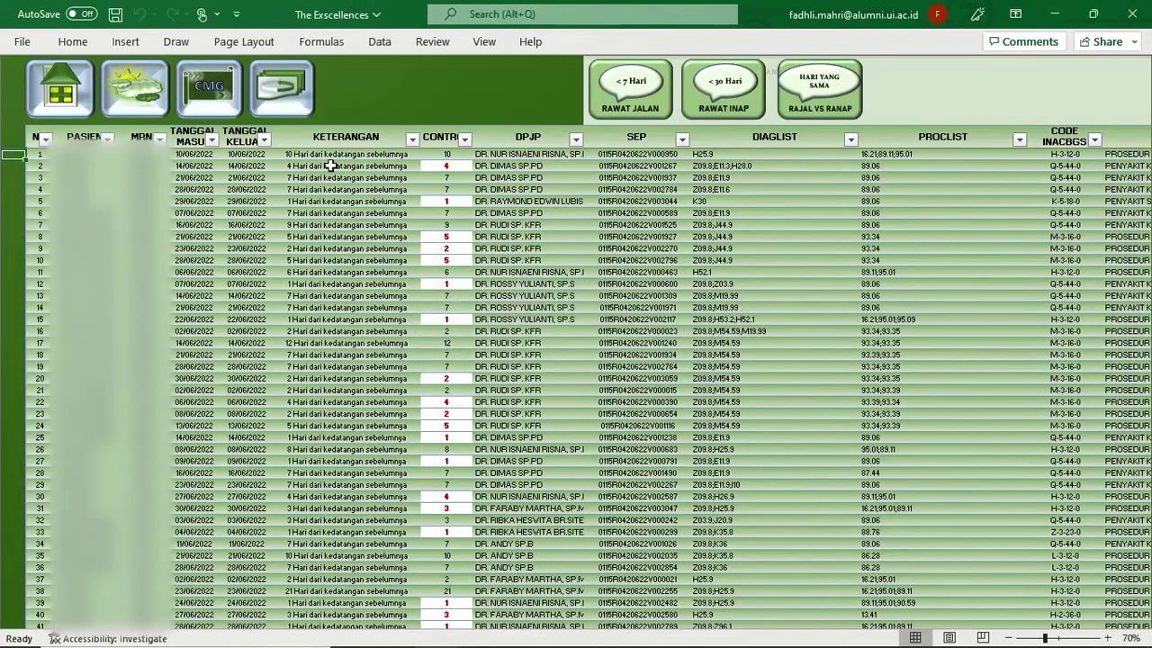
Step: Examine the control intervals and admission dates of the first rows in the outpatient readmission list
{"action": "left_click", "coordinate": [436, 154]}
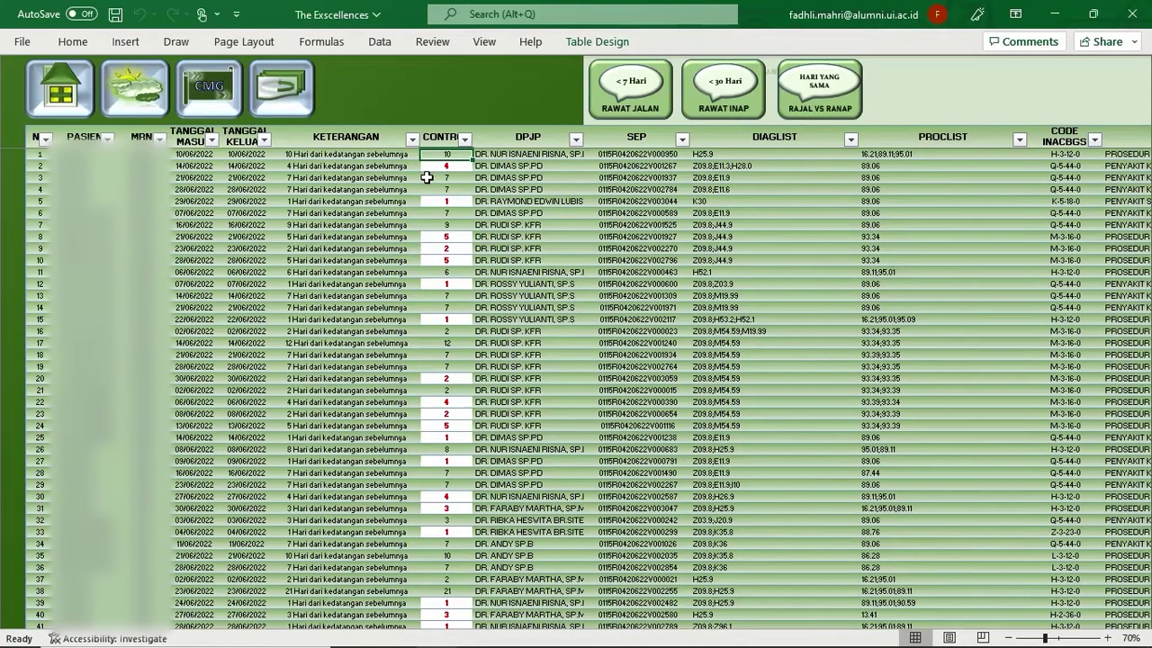
{"action": "left_click", "coordinate": [445, 166]}
{"action": "left_click", "coordinate": [171, 155]}
{"action": "left_click", "coordinate": [183, 154]}
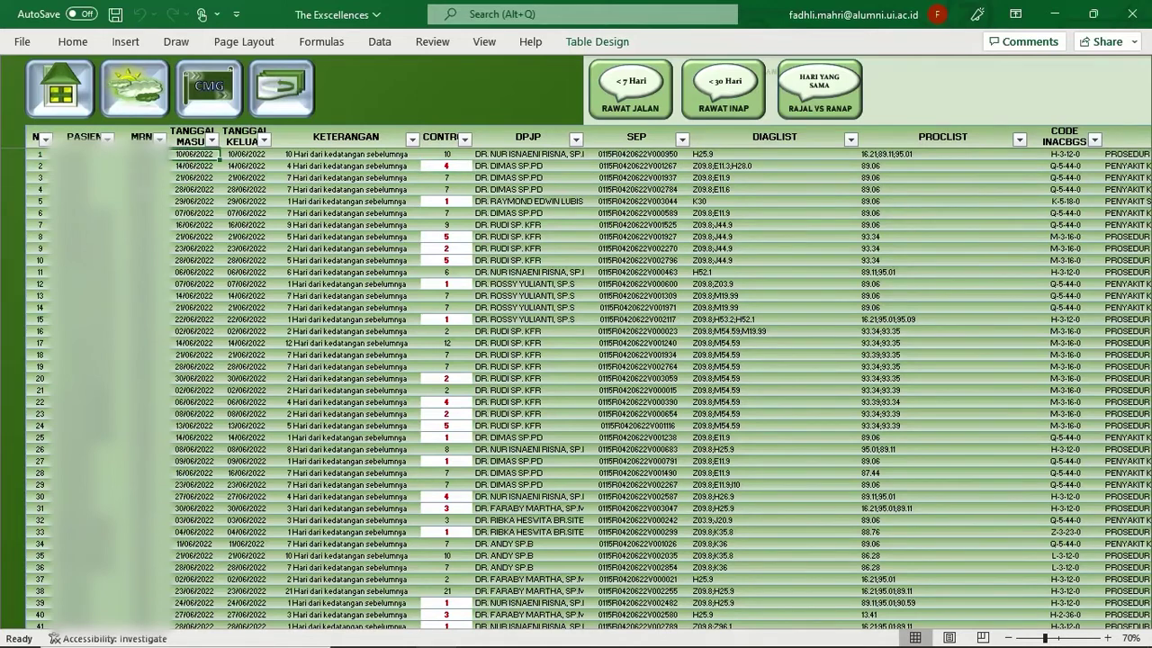
{"action": "left_click", "coordinate": [182, 164]}
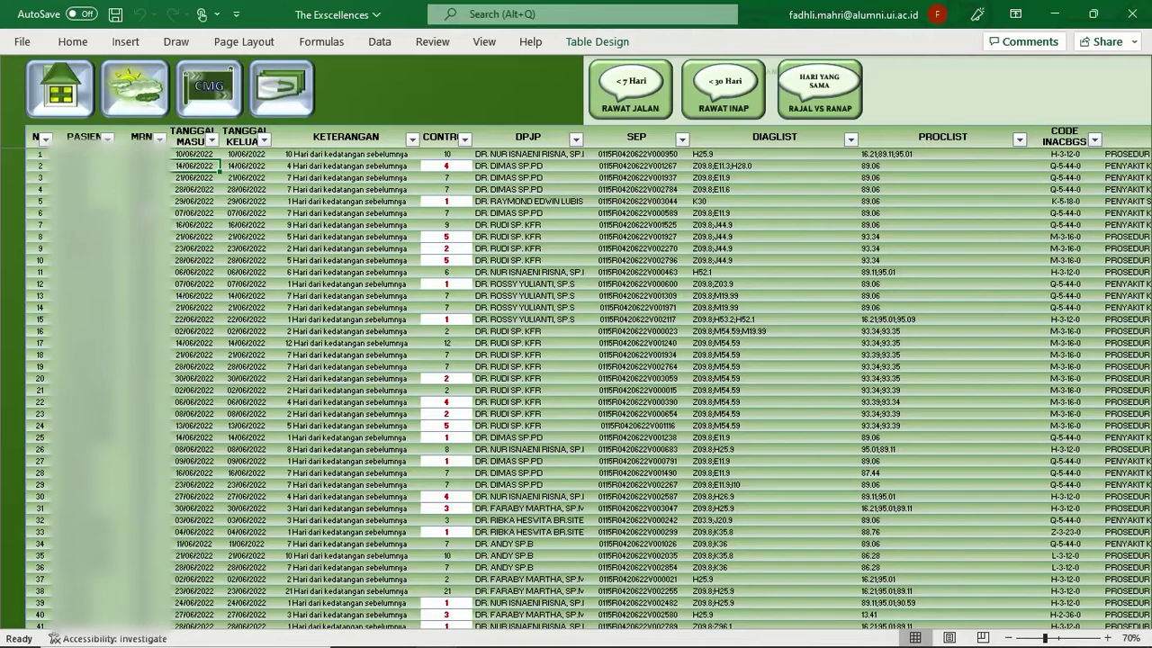
{"action": "left_click", "coordinate": [447, 166]}
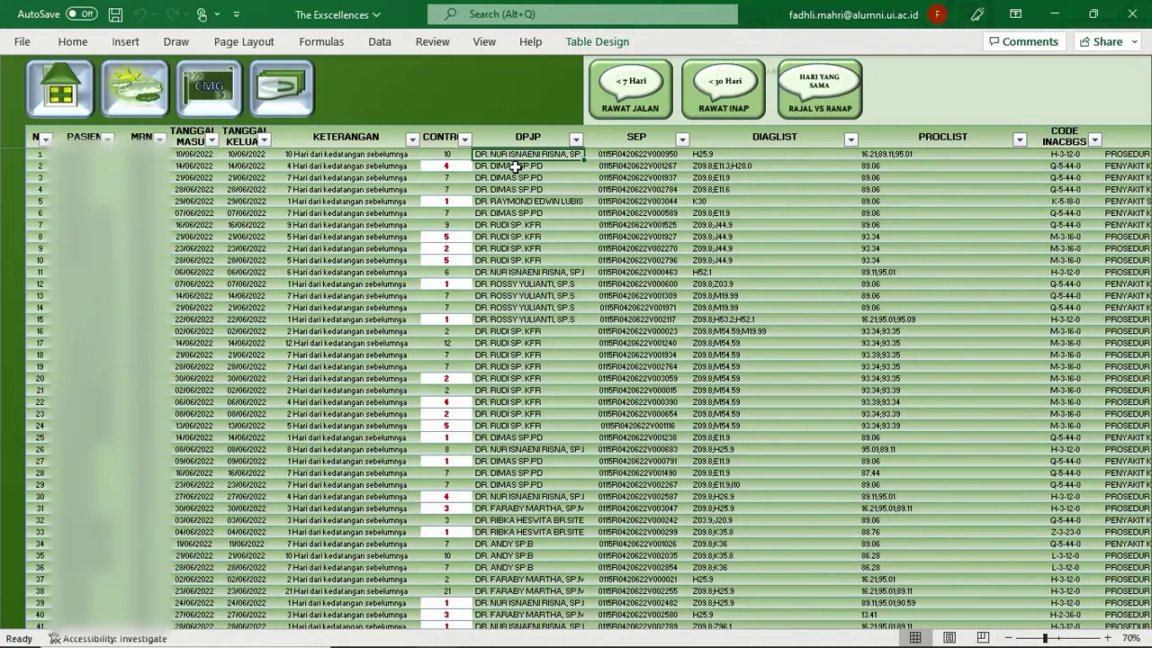
Step: Examine the treating doctor, admission dates and control intervals for rows 2, 7 and 8 of the outpatient readmission list
{"action": "left_click", "coordinate": [514, 167]}
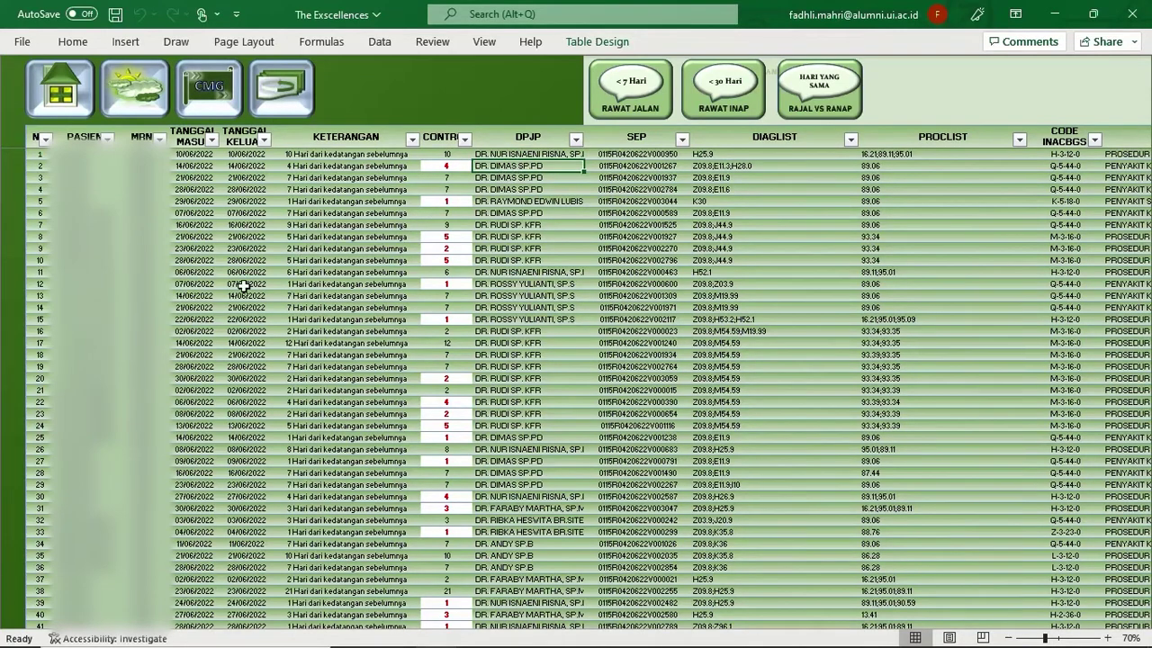
{"action": "left_click", "coordinate": [199, 225]}
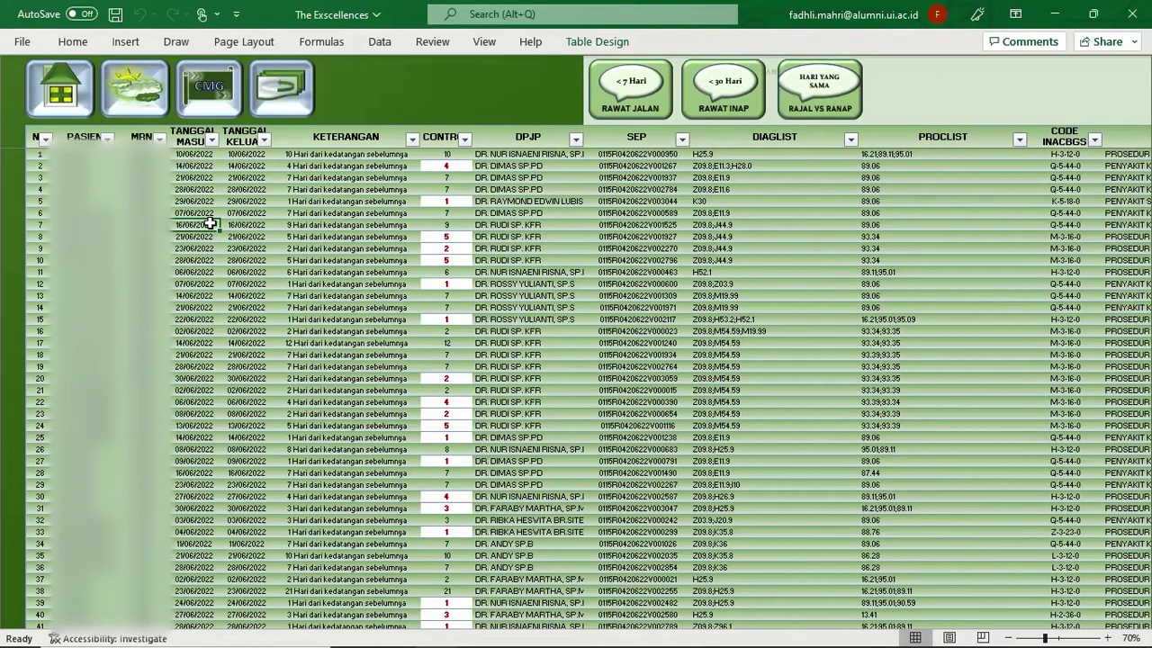
{"action": "left_click", "coordinate": [207, 237]}
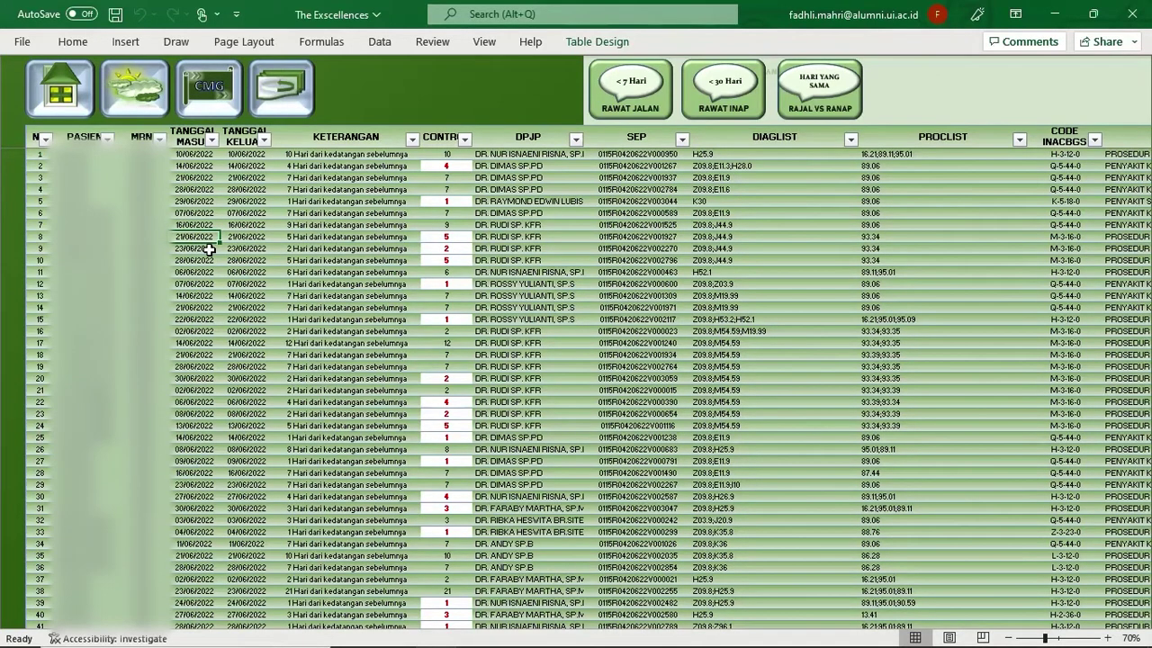
{"action": "left_click", "coordinate": [445, 236]}
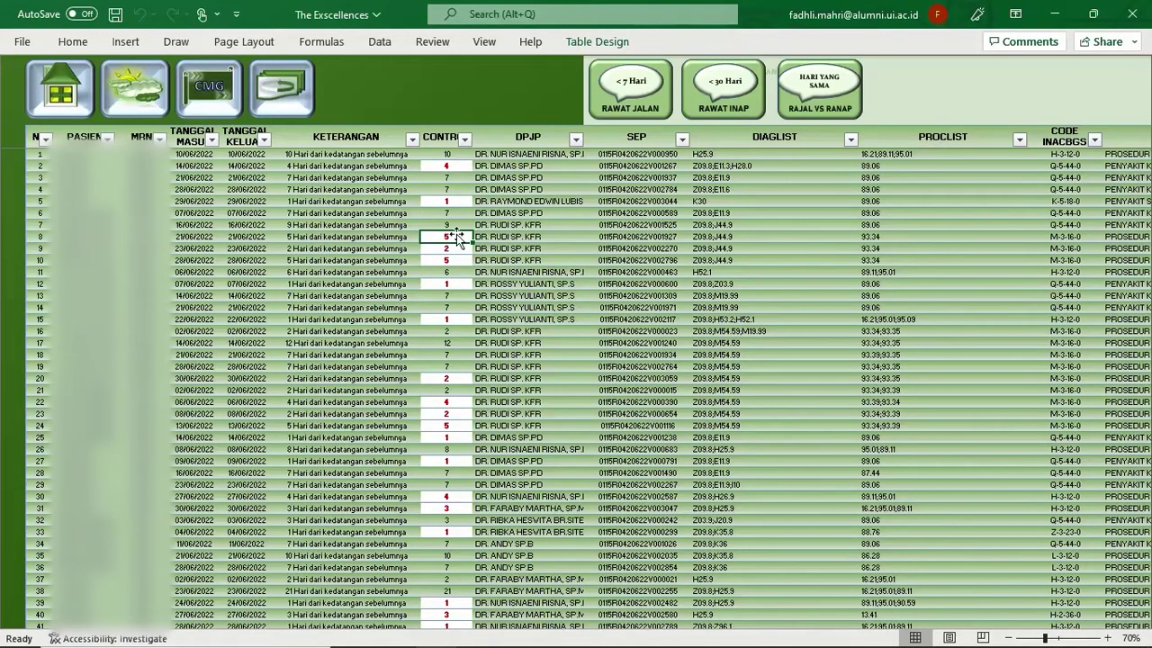
{"action": "left_click", "coordinate": [499, 226]}
{"action": "left_click", "coordinate": [464, 237]}
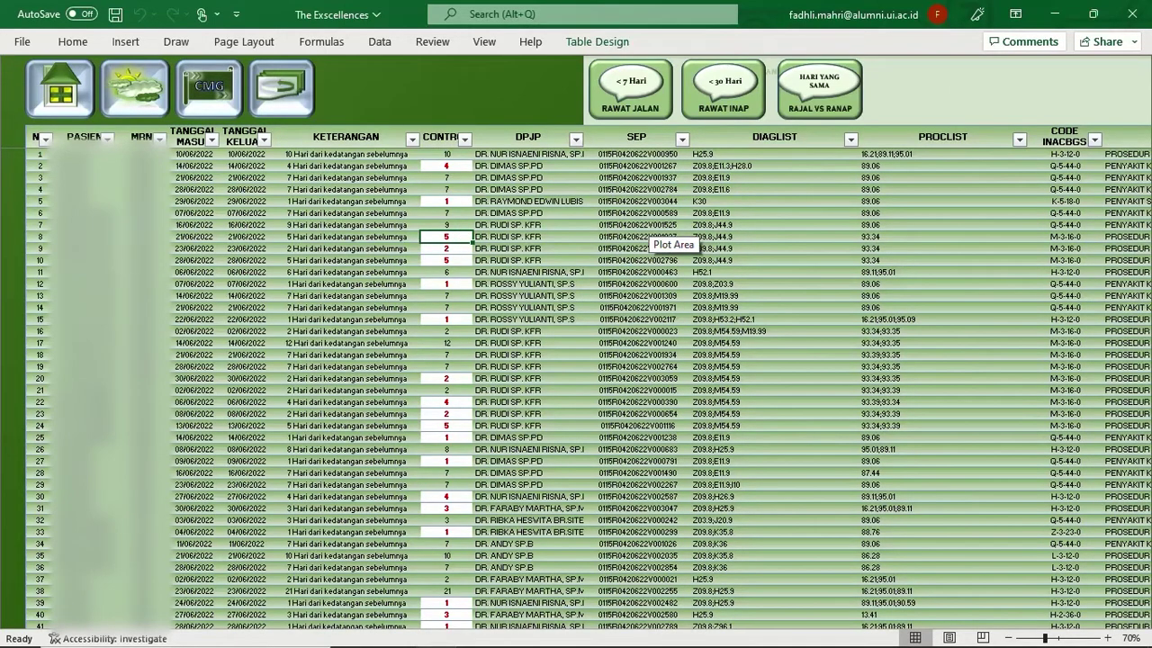
Step: Generate the Re-Admission list for Rawat Inap under 30 days (< 30 Hari) and check the first two rows' dates and control interval
{"action": "left_click", "coordinate": [729, 92]}
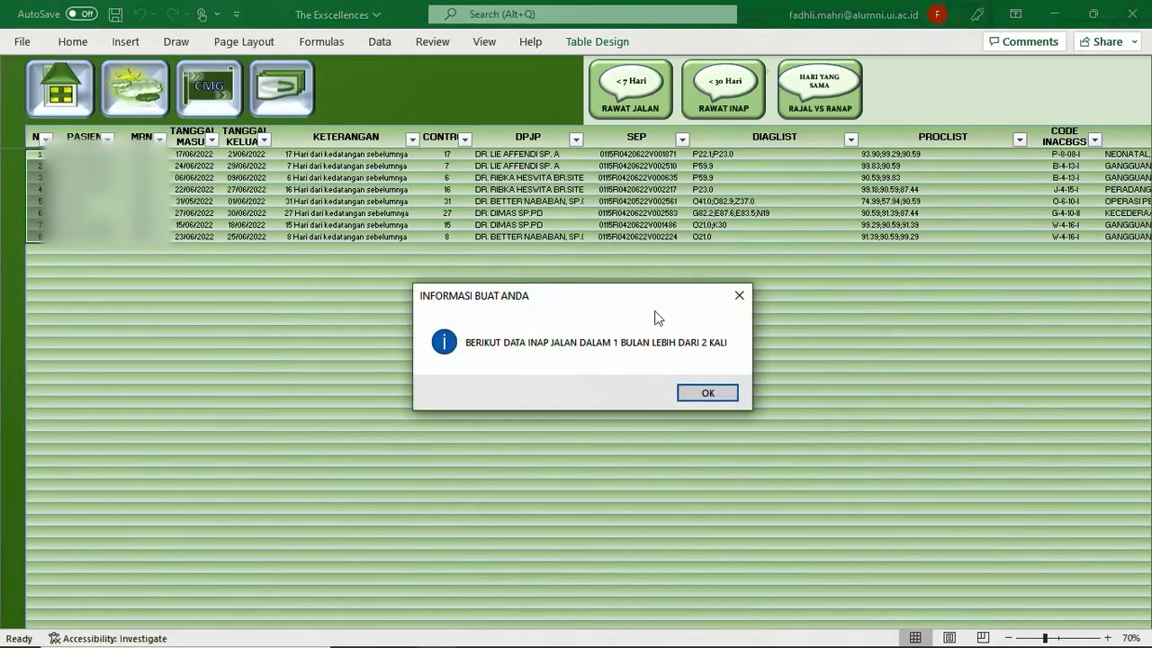
{"action": "left_click", "coordinate": [706, 391]}
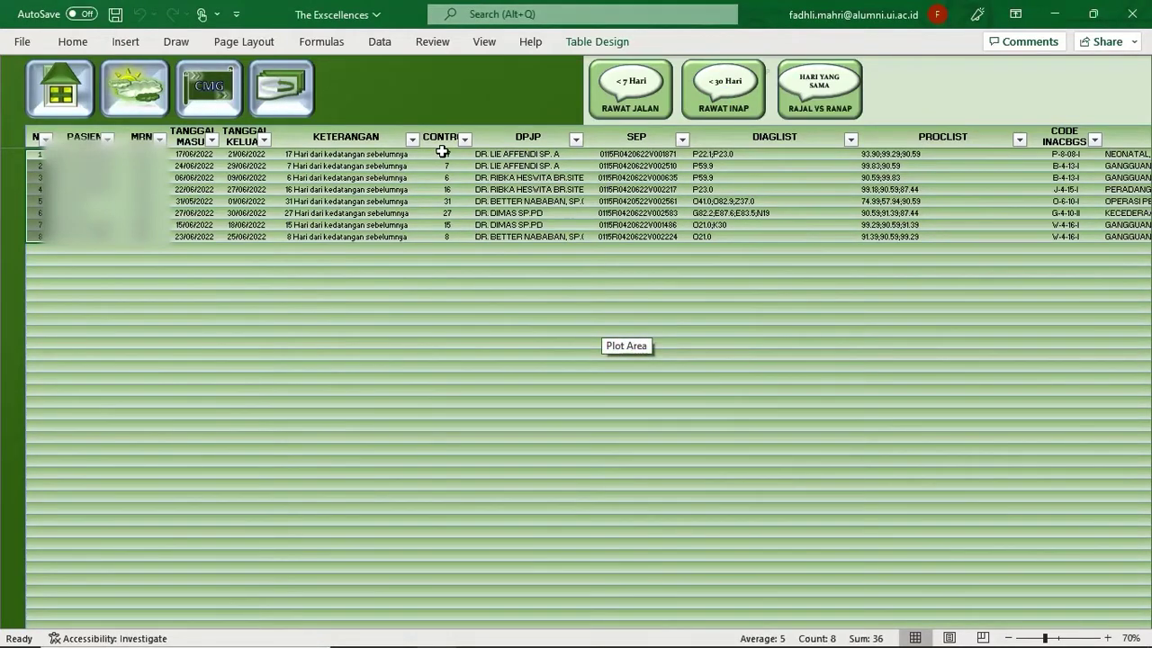
{"action": "left_click", "coordinate": [183, 153]}
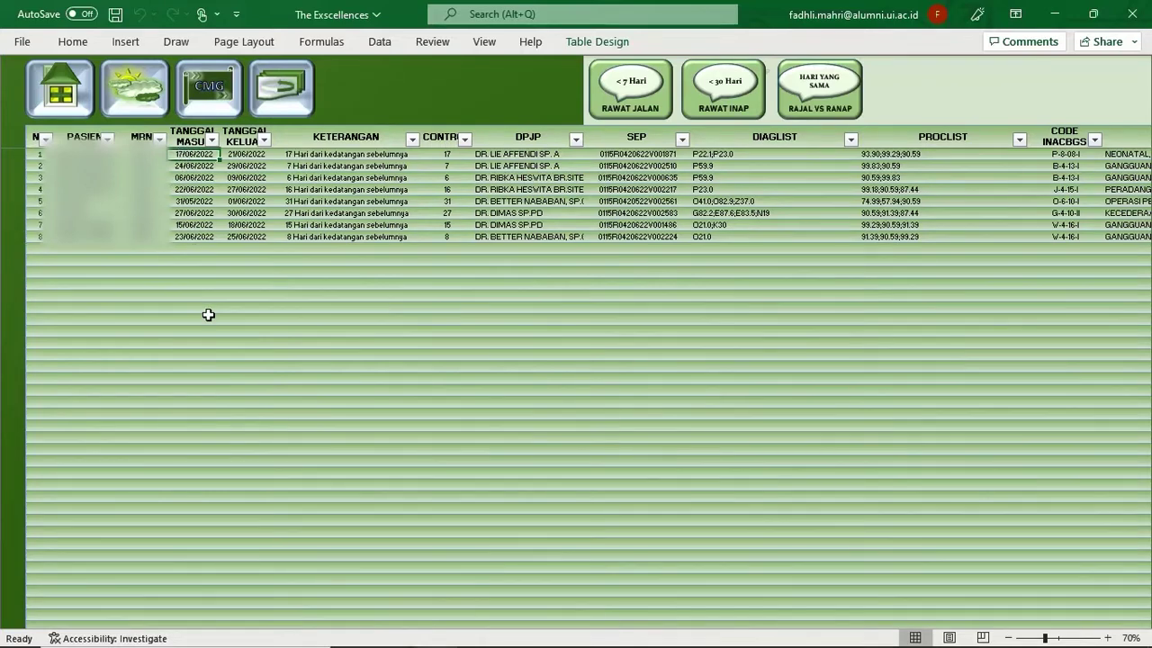
{"action": "left_click", "coordinate": [239, 154]}
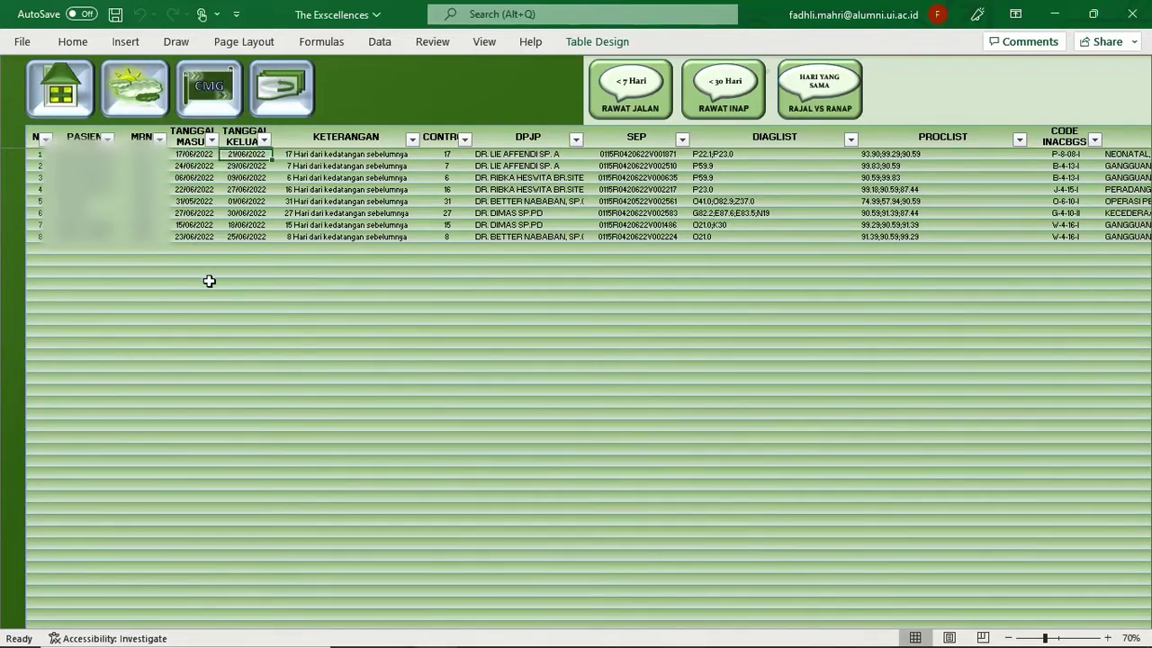
{"action": "left_click", "coordinate": [187, 166]}
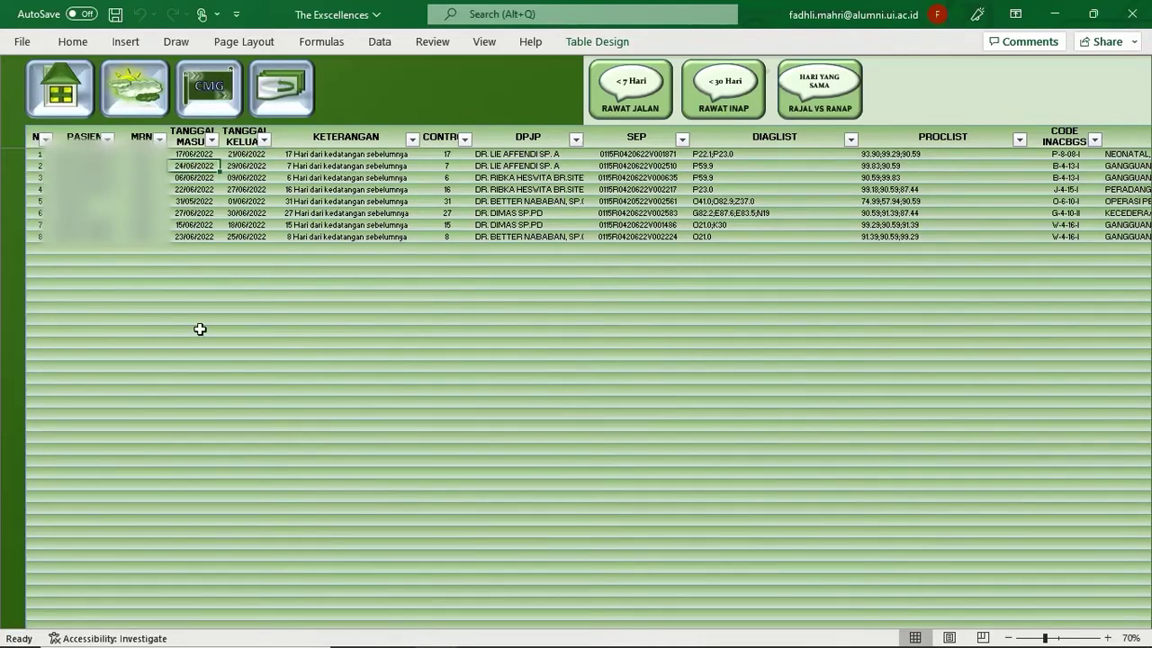
{"action": "left_click", "coordinate": [247, 166]}
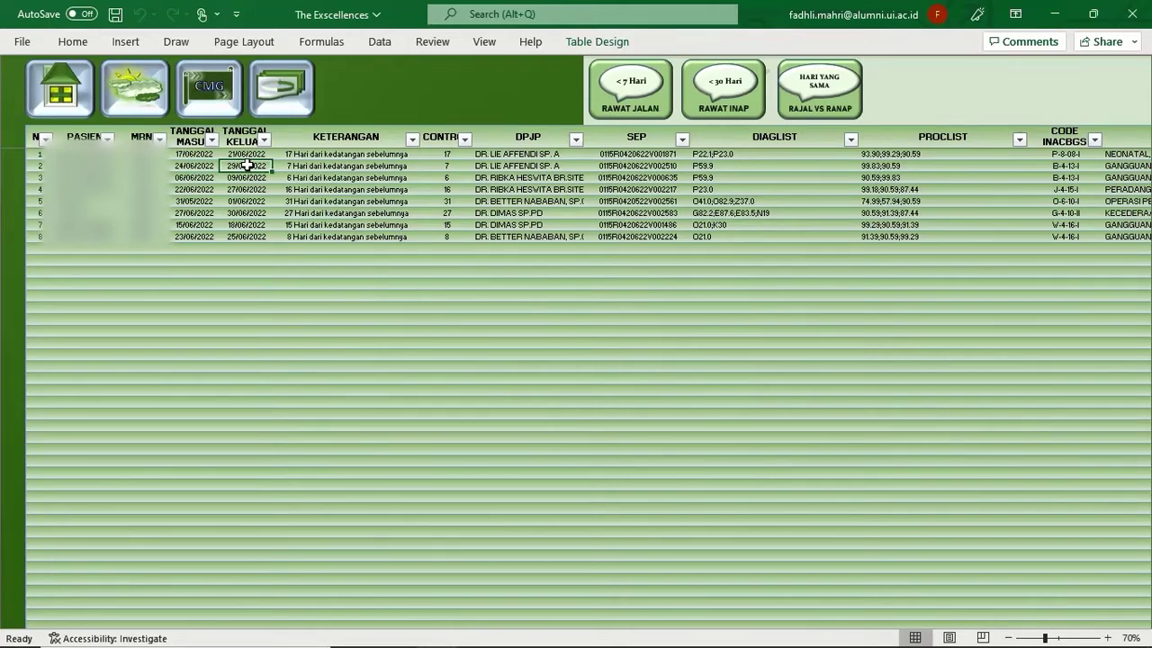
{"action": "left_click", "coordinate": [450, 166]}
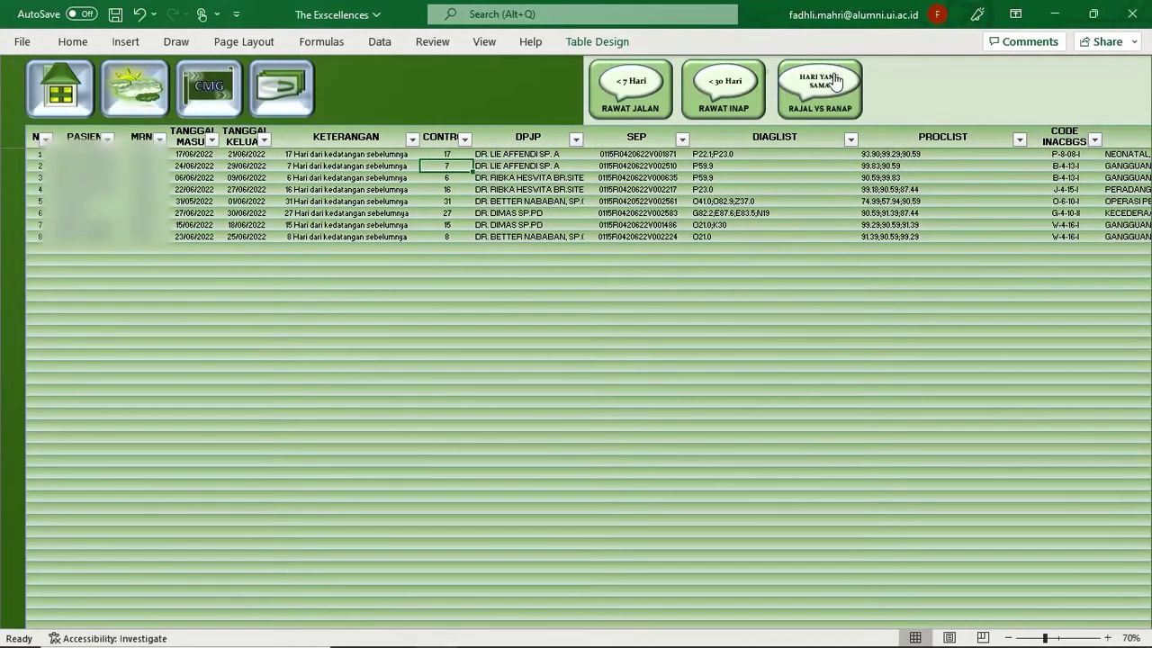
Step: Open the same-day Rajal vs Ranap (Hari Yang Sama) list and compare the admission dates of its first two rows
{"action": "left_click", "coordinate": [834, 74]}
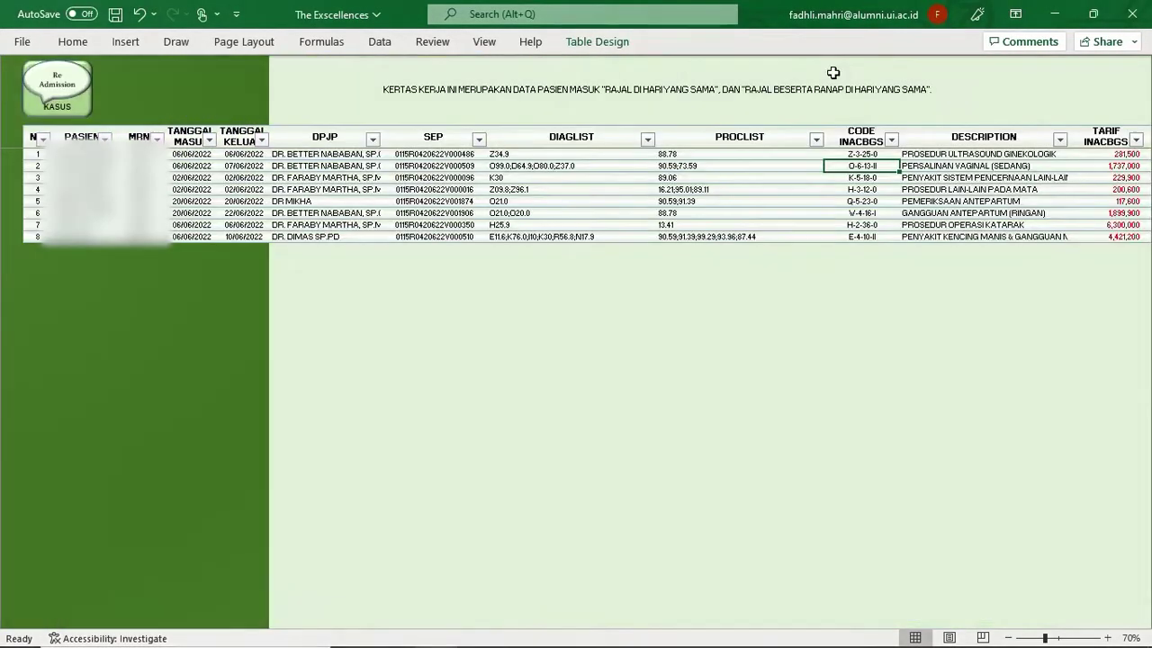
{"action": "left_click", "coordinate": [195, 155]}
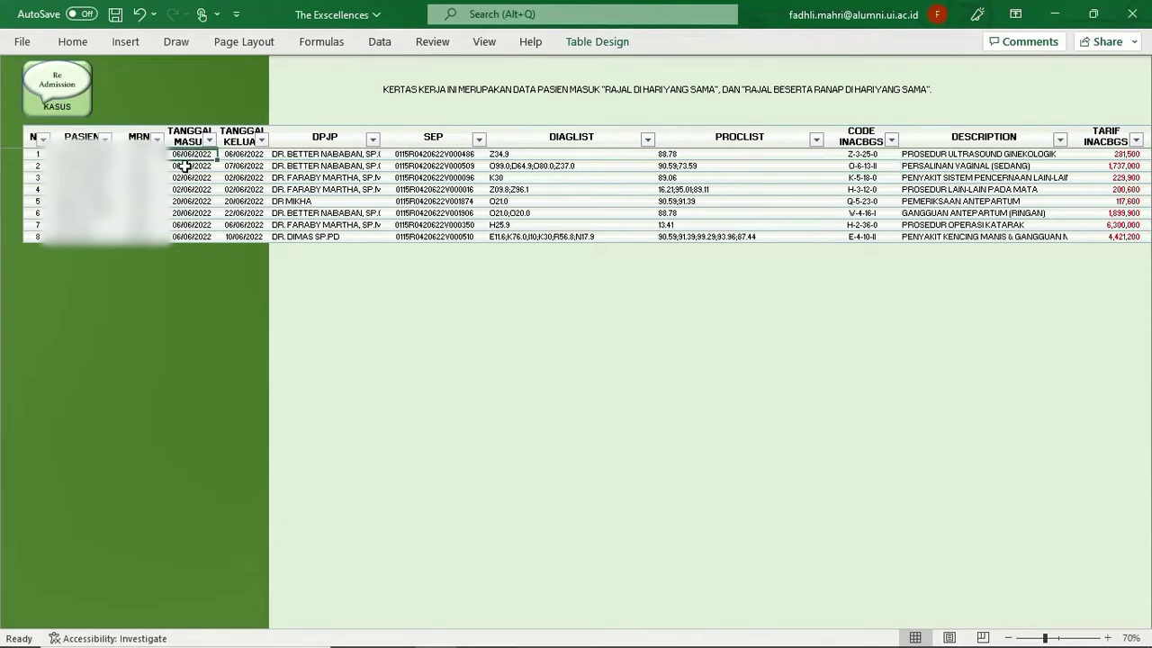
{"action": "left_click", "coordinate": [185, 165]}
{"action": "left_click", "coordinate": [191, 155]}
Step: Compare the INACBGS codes of the first two rows in the same-day visit list
{"action": "left_click", "coordinate": [889, 153]}
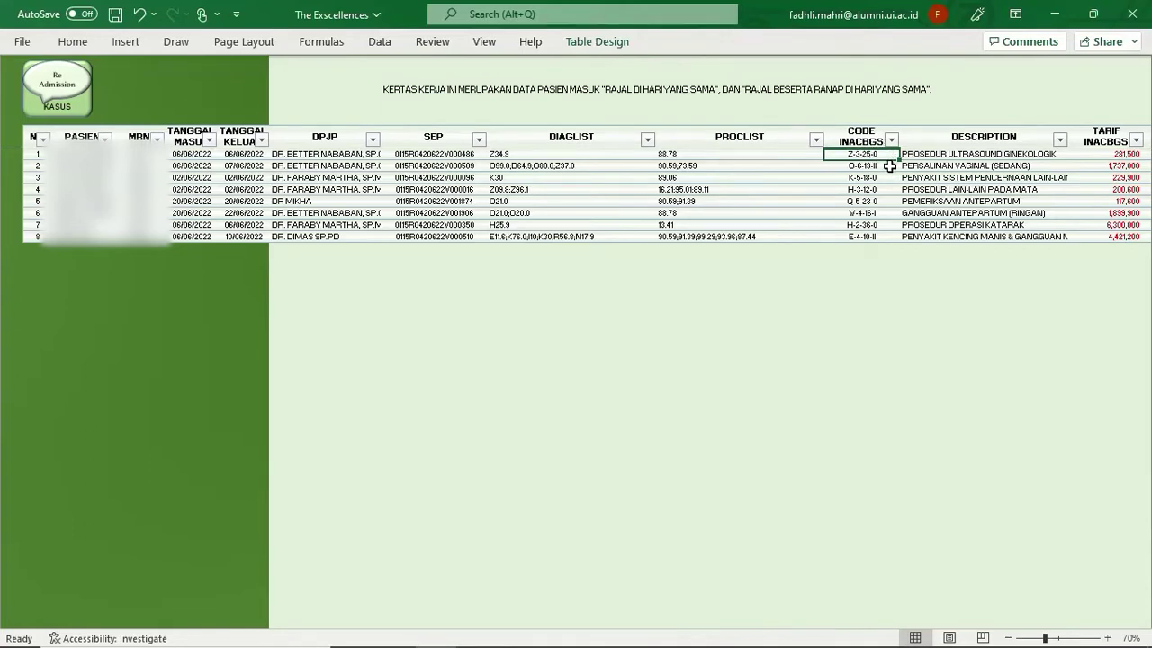
{"action": "left_click", "coordinate": [882, 165]}
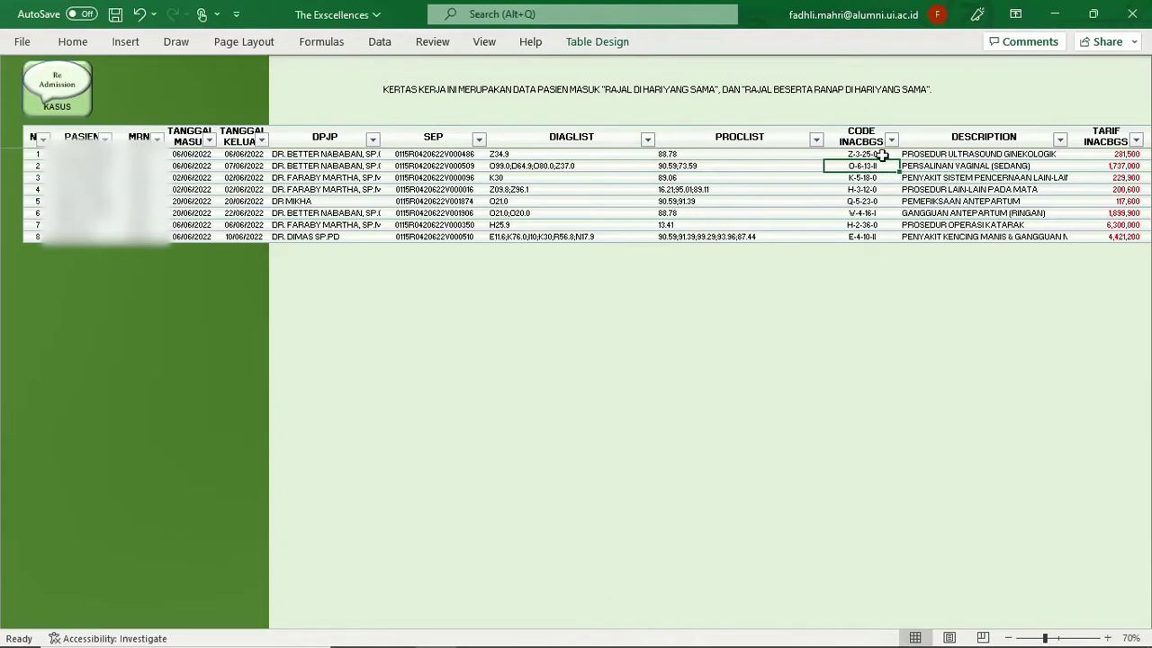
{"action": "left_click", "coordinate": [886, 153]}
{"action": "left_click", "coordinate": [888, 166]}
{"action": "left_click", "coordinate": [886, 153]}
{"action": "left_click", "coordinate": [889, 166]}
{"action": "left_click", "coordinate": [886, 153]}
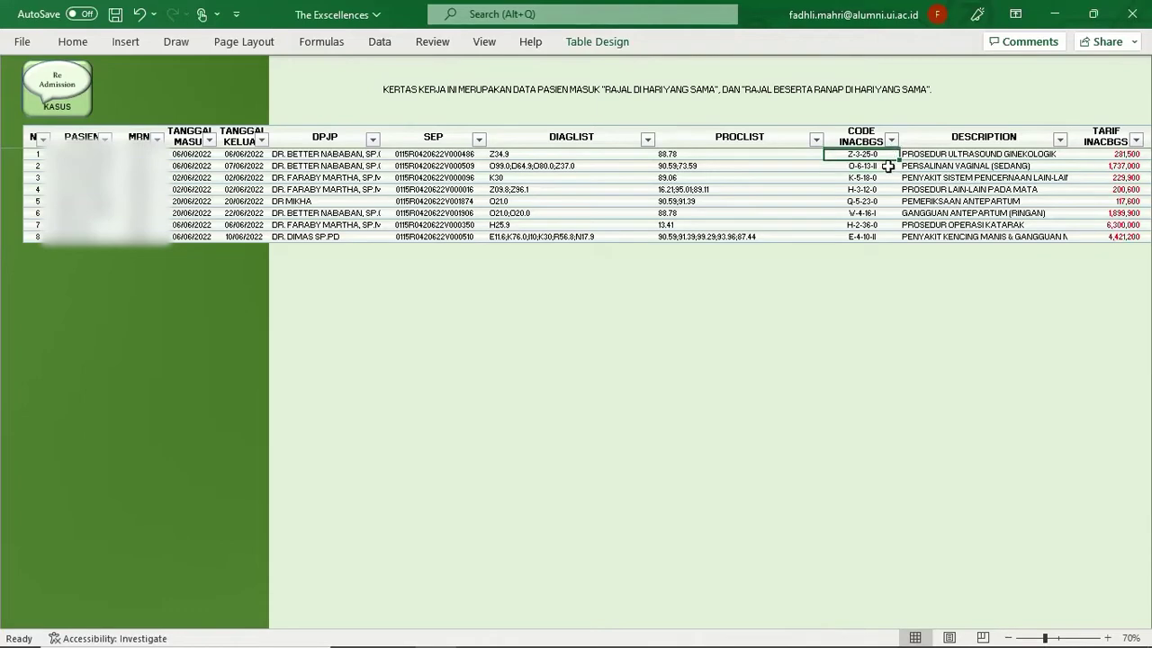
{"action": "left_click", "coordinate": [888, 166]}
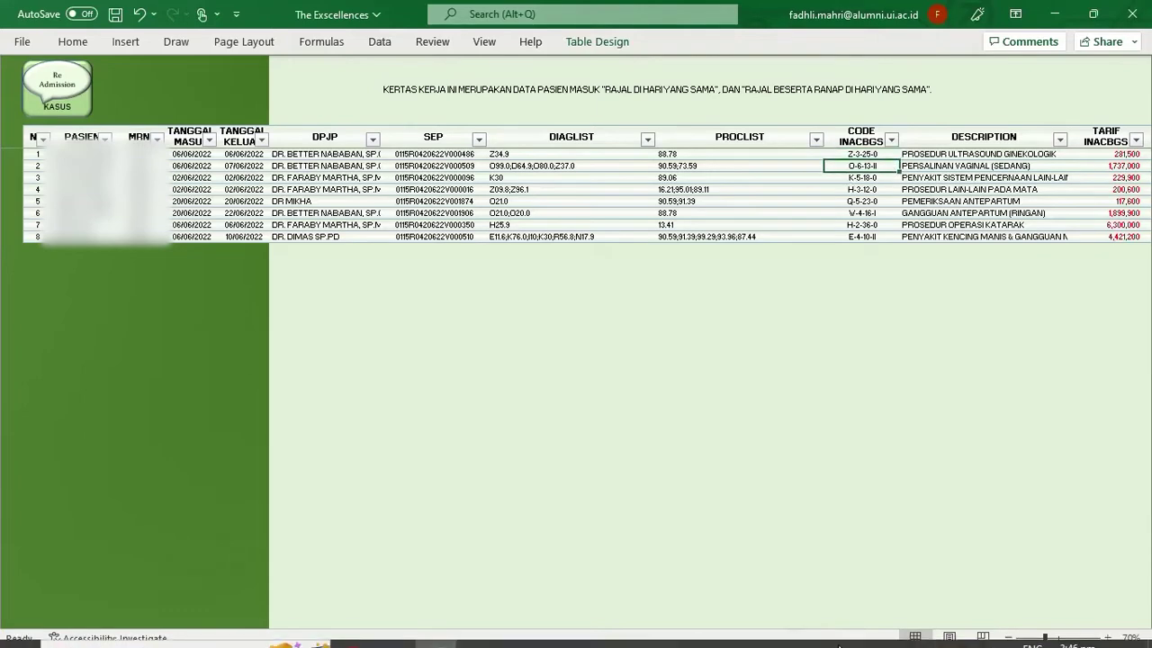
Step: Leave the same-day list, go back to the Casemix Main Group report and open its Case by Case sheet
{"action": "left_click", "coordinate": [74, 106]}
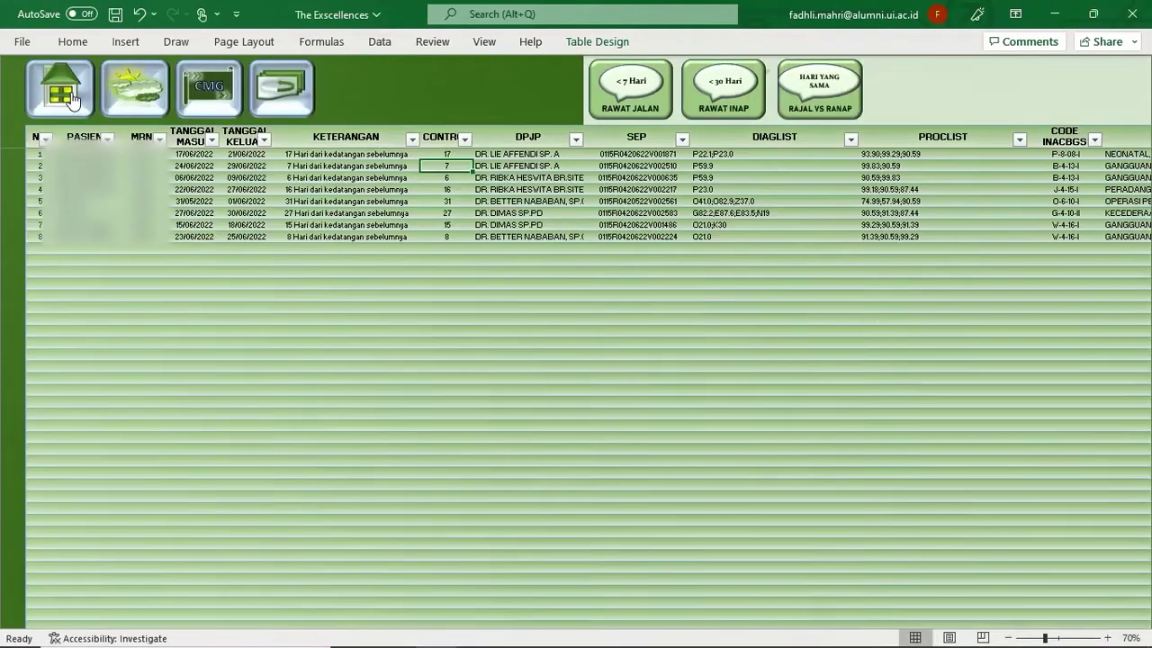
{"action": "left_click", "coordinate": [217, 90]}
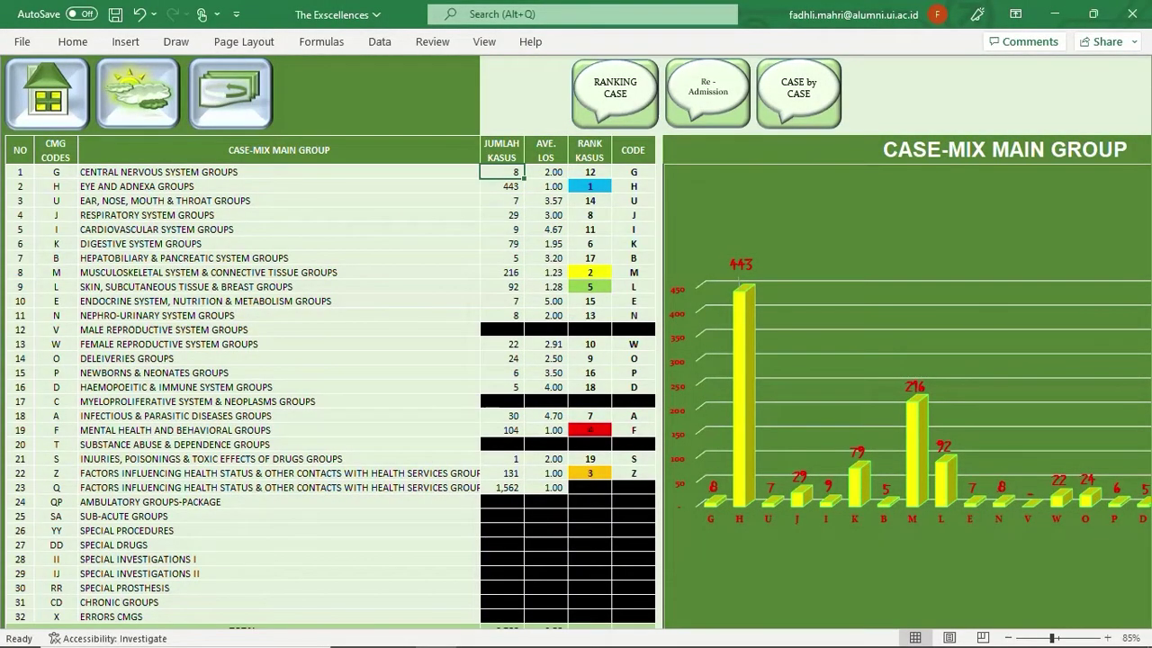
{"action": "left_click", "coordinate": [799, 90]}
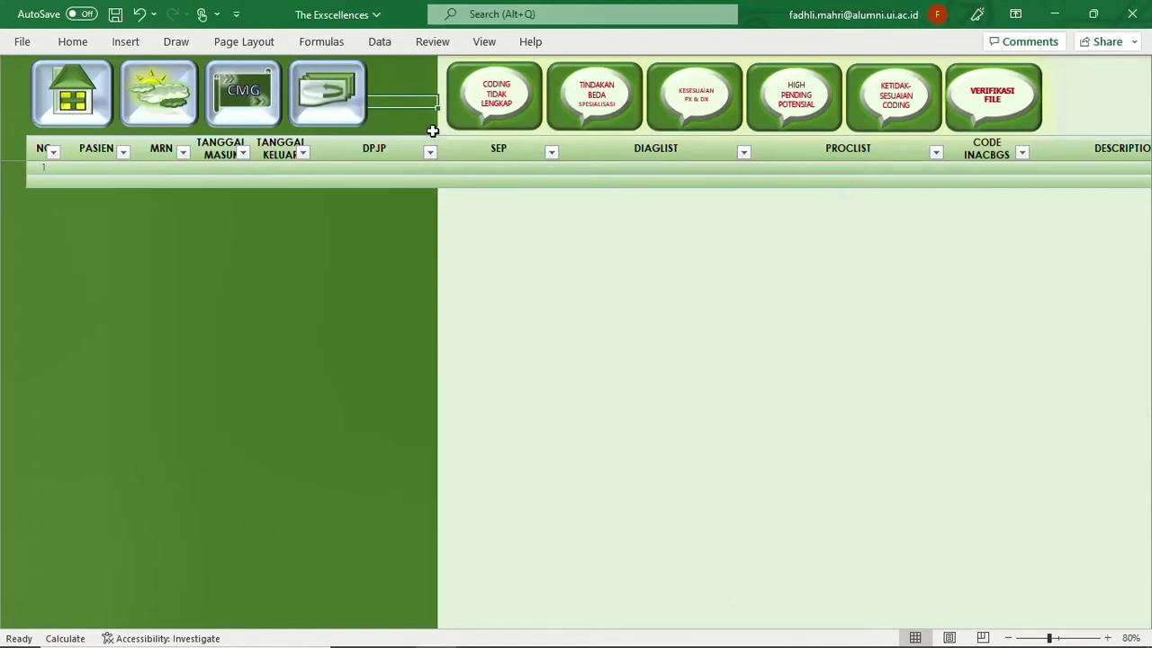
Step: Generate the Coding Tidak Lengkap report, check the listed case's diagnosis code and return to the Case by Case sheet
{"action": "left_click", "coordinate": [497, 108]}
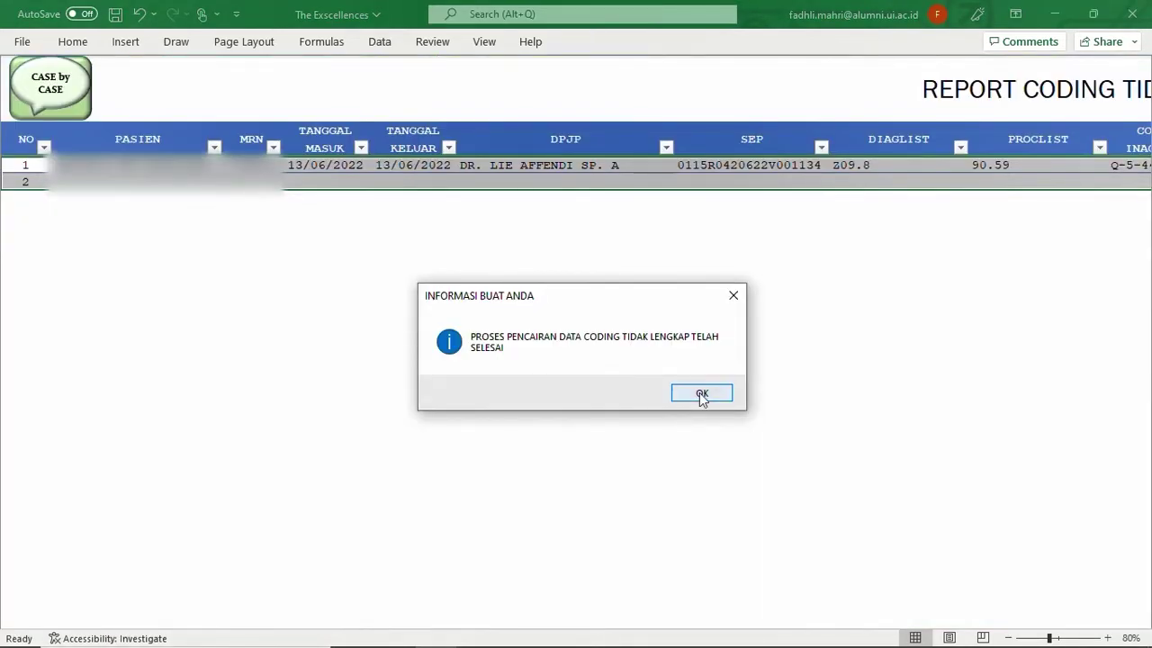
{"action": "left_click", "coordinate": [702, 396]}
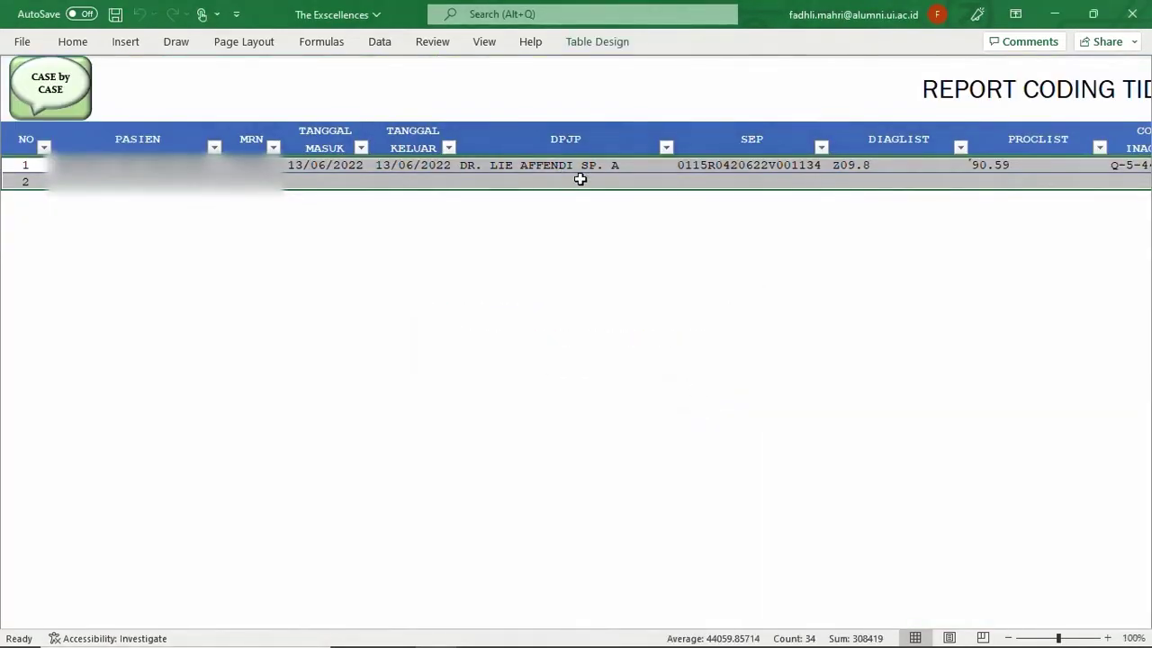
{"action": "left_click", "coordinate": [870, 166]}
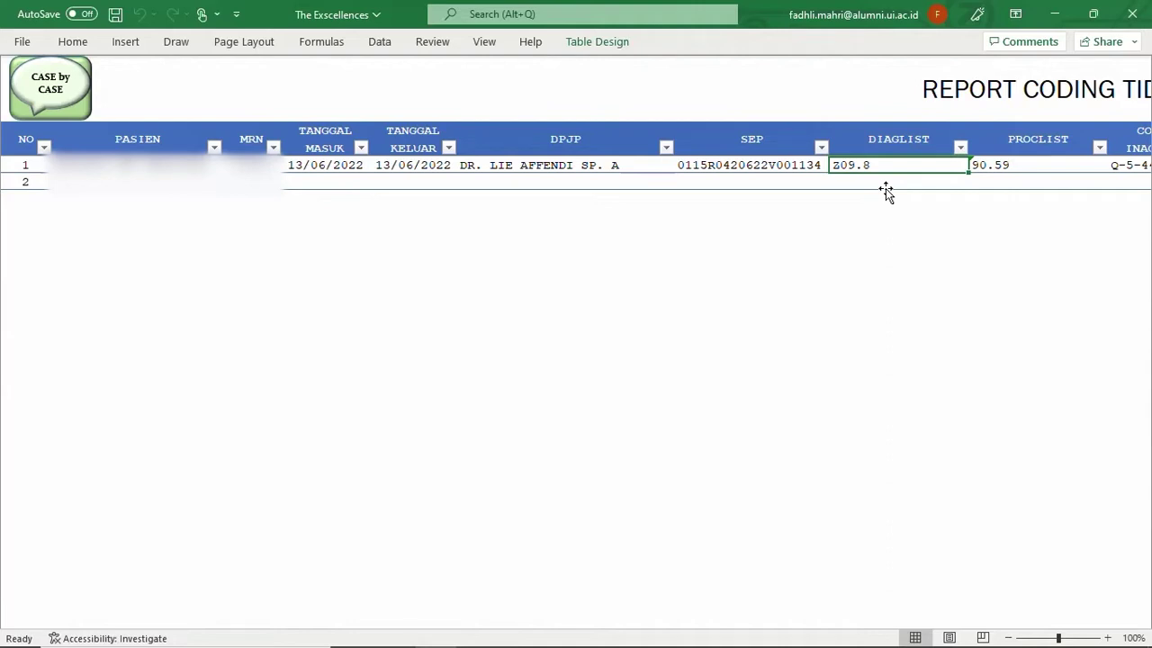
{"action": "left_click", "coordinate": [70, 97]}
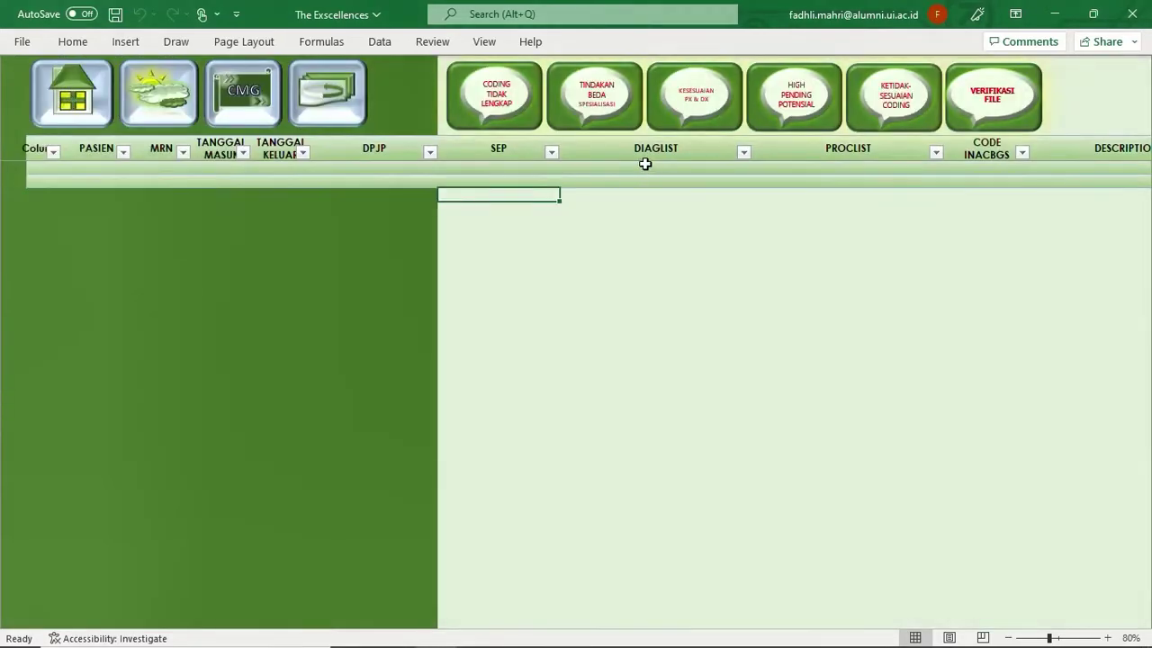
Step: Run the Tindakan Beda Spesialisasi check and generate the Ketidaksesuaian Coding report
{"action": "left_click", "coordinate": [590, 91]}
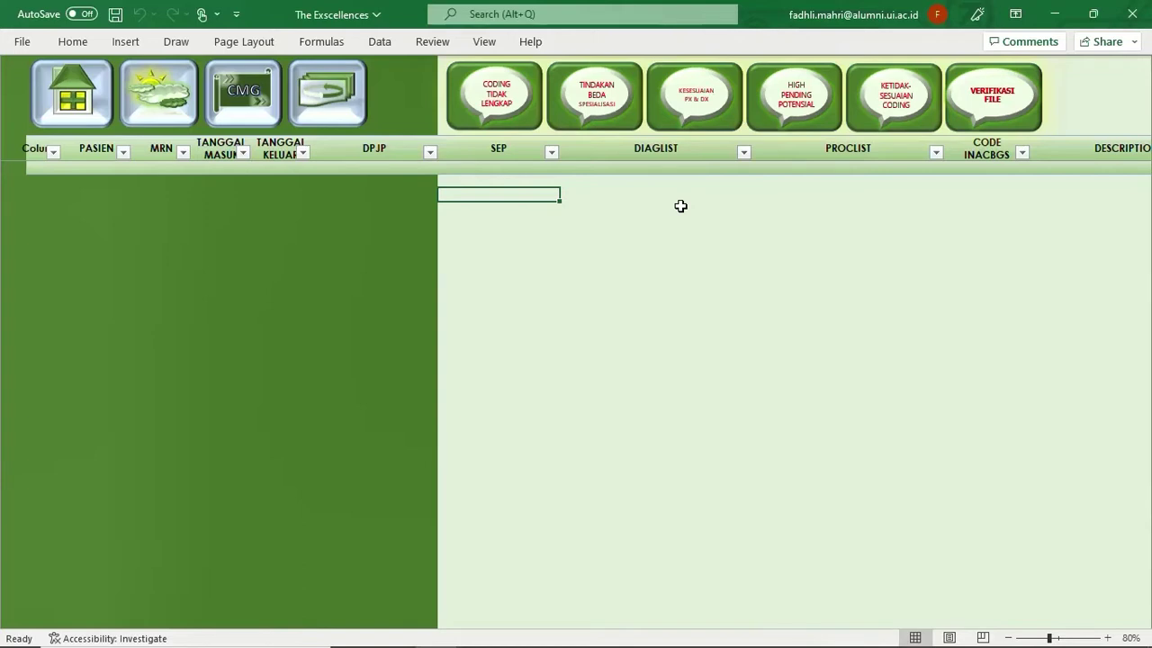
{"action": "scroll", "coordinate": [680, 206], "scroll_direction": "down", "scroll_amount": 1}
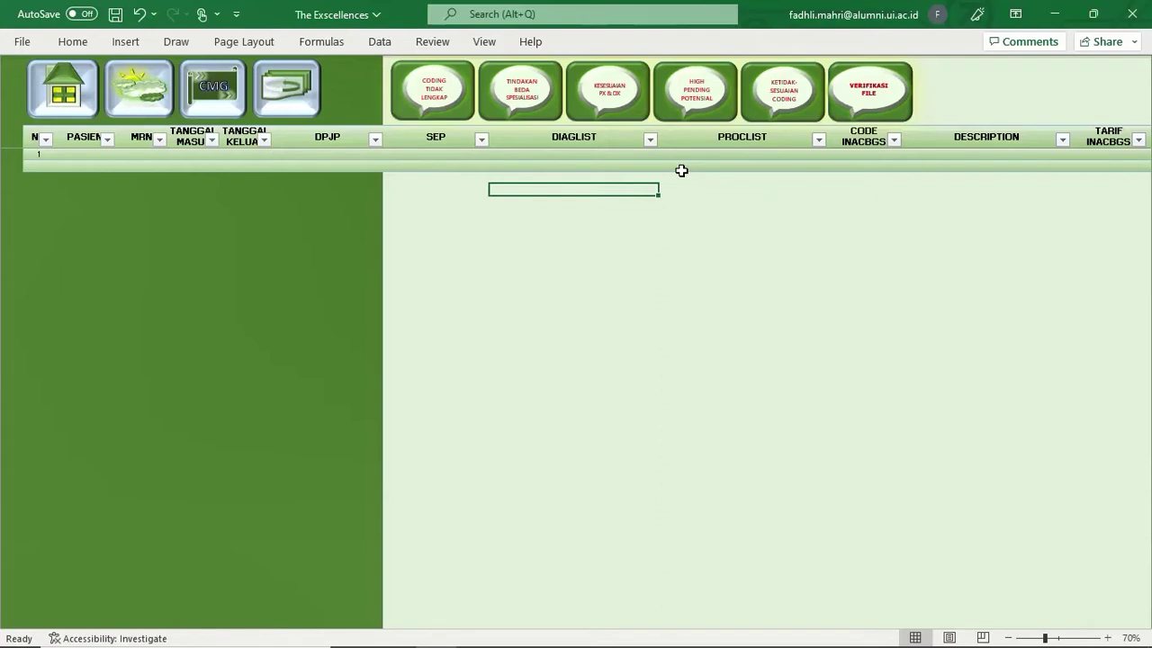
{"action": "left_click", "coordinate": [785, 101]}
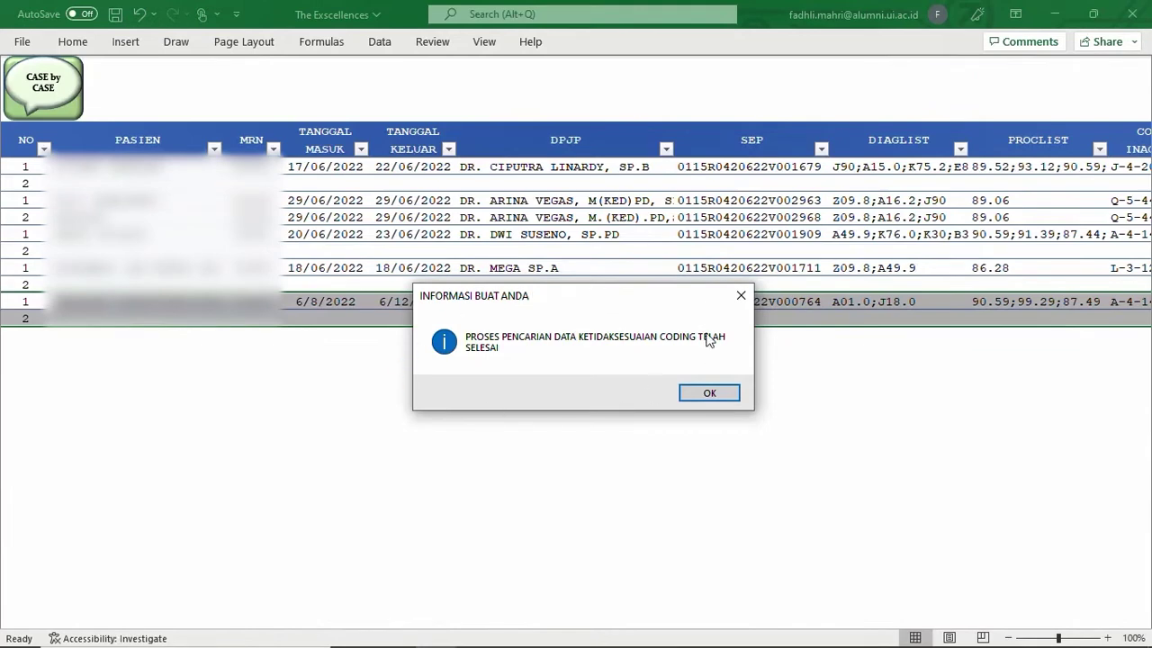
{"action": "left_click", "coordinate": [709, 392]}
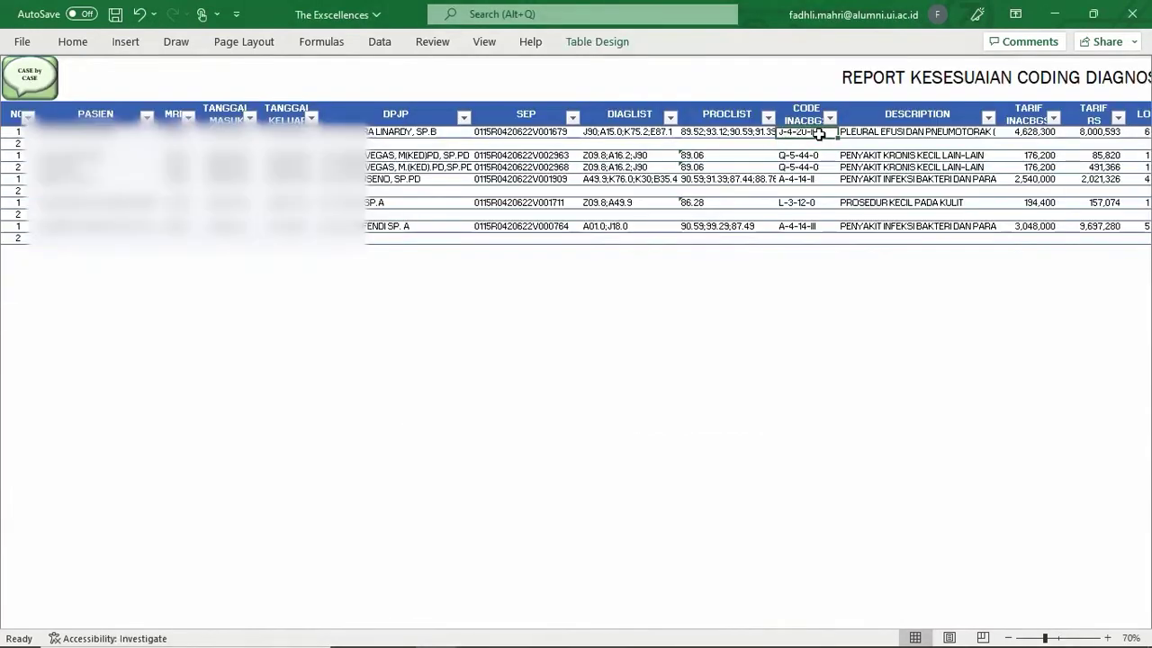
Step: Examine the Keterangan remarks for the listed cases in the diagnosis coding report and return to the Case by Case sheet
{"action": "key", "text": "Right"}
{"action": "key", "text": "Right"}
{"action": "key", "text": "Right"}
{"action": "key", "text": "Right"}
{"action": "key", "text": "Right"}
{"action": "key", "text": "Right"}
{"action": "key", "text": "Right"}
{"action": "key", "text": "Right"}
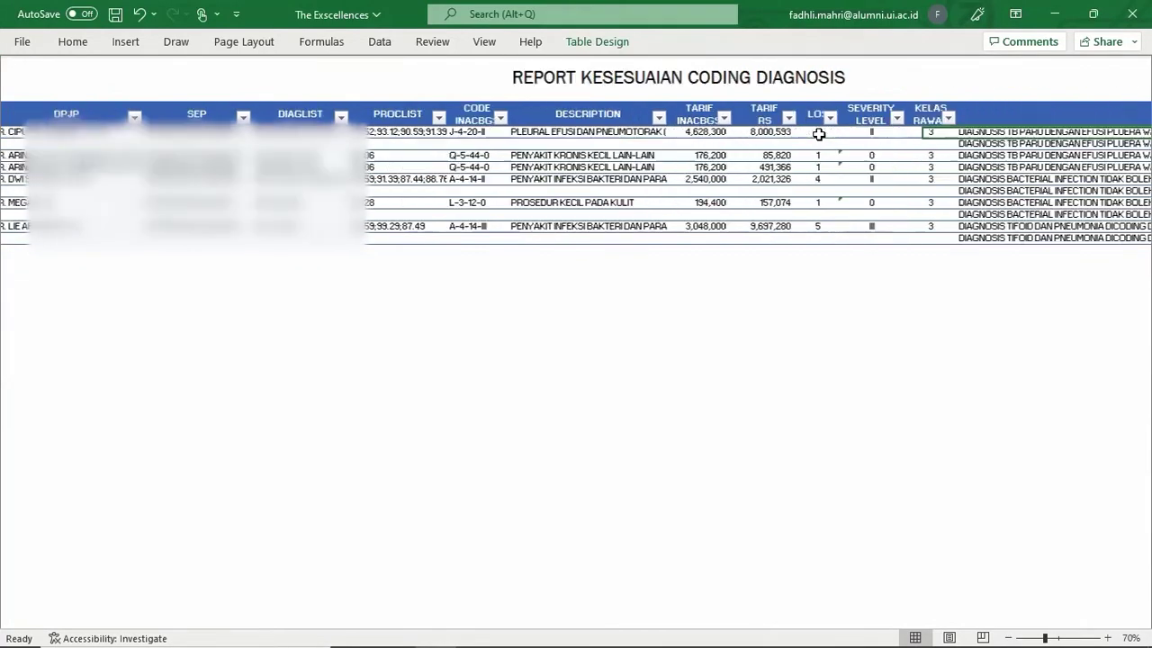
{"action": "left_click", "coordinate": [819, 133]}
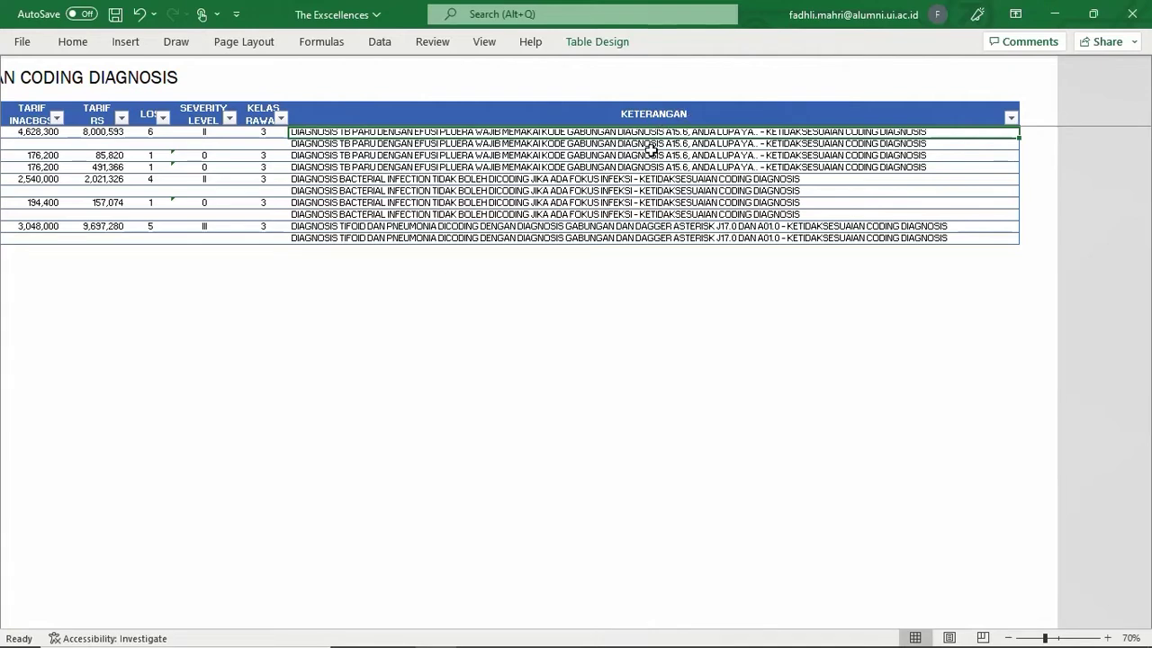
{"action": "left_click", "coordinate": [709, 226]}
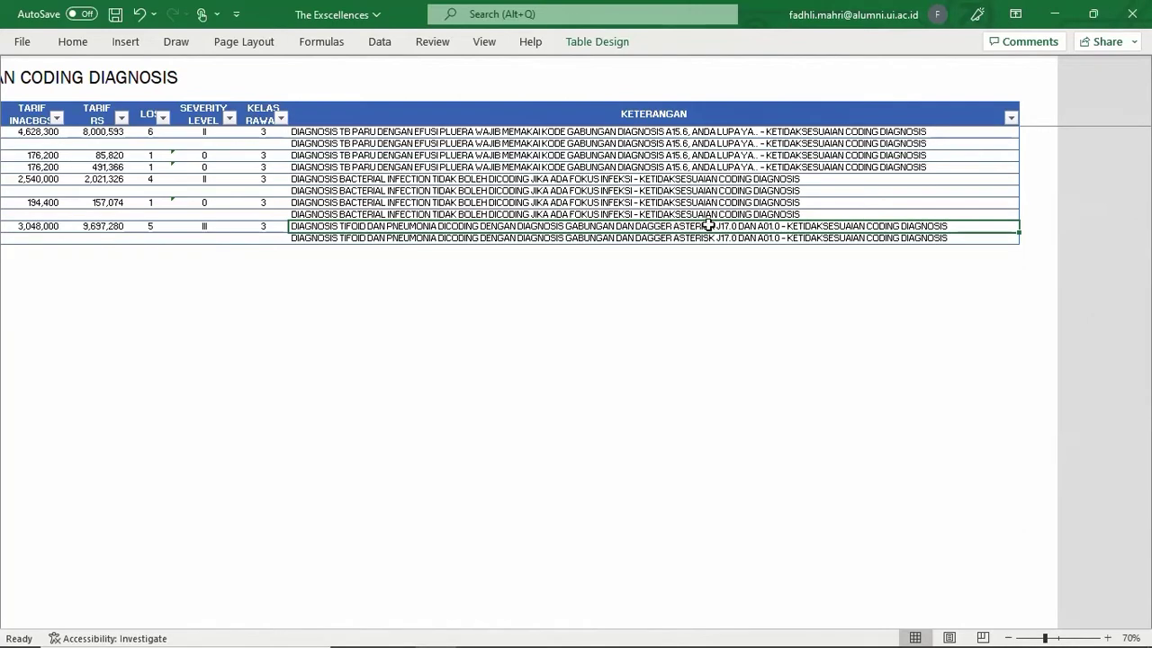
{"action": "left_click", "coordinate": [126, 144]}
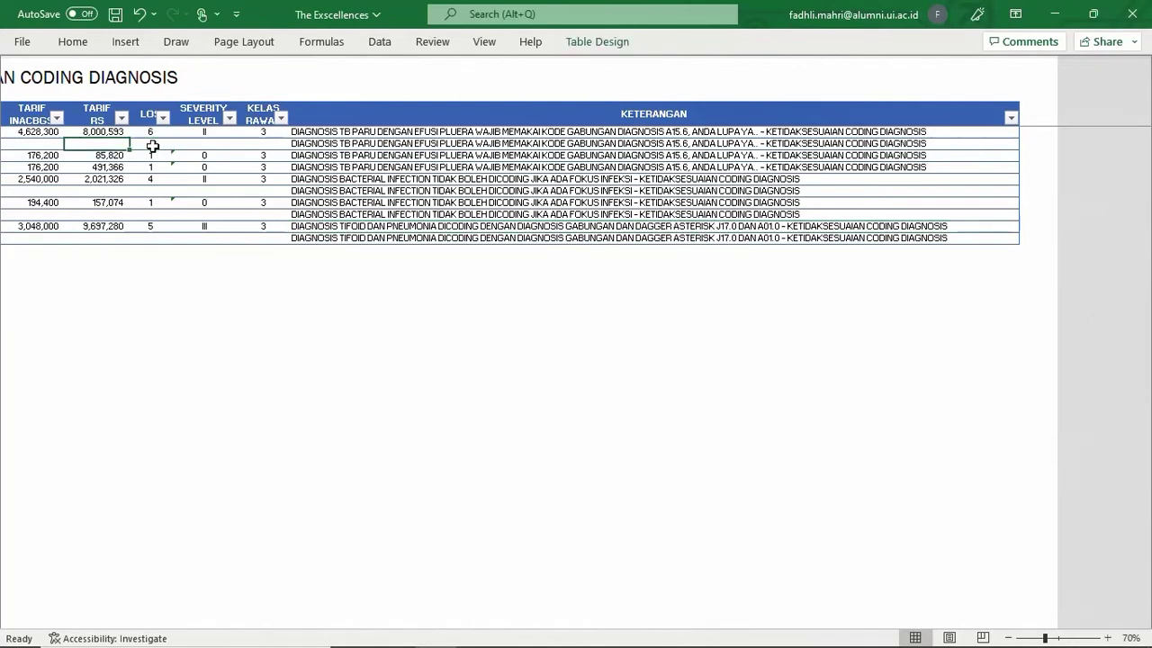
{"action": "key", "text": "Home"}
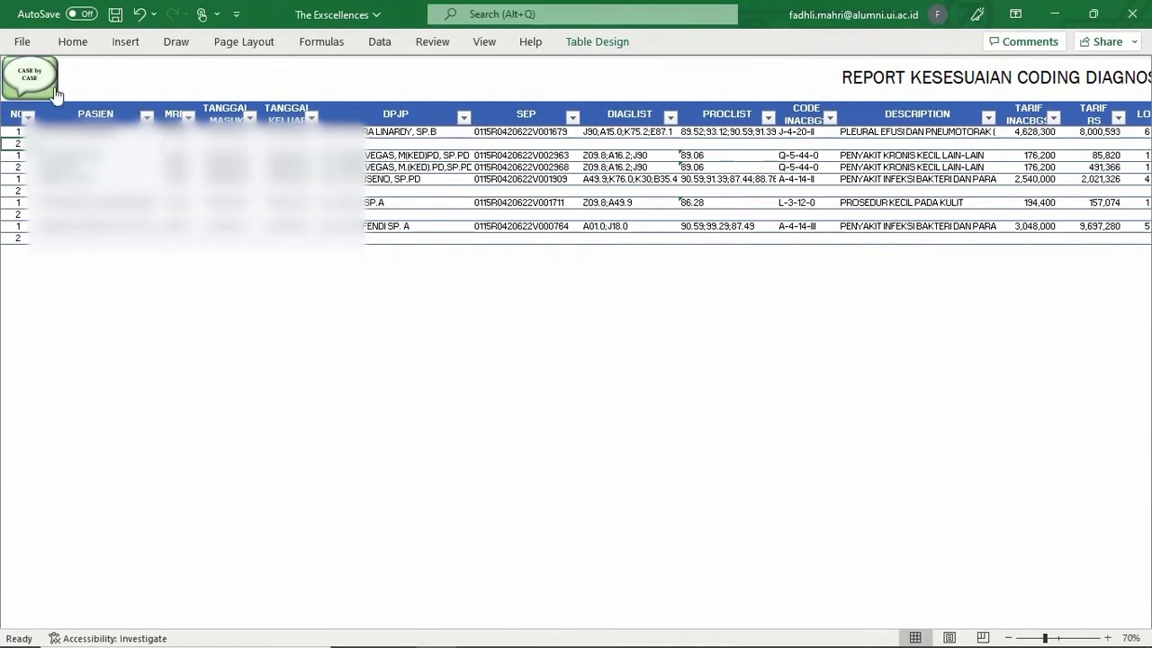
{"action": "left_click", "coordinate": [54, 90]}
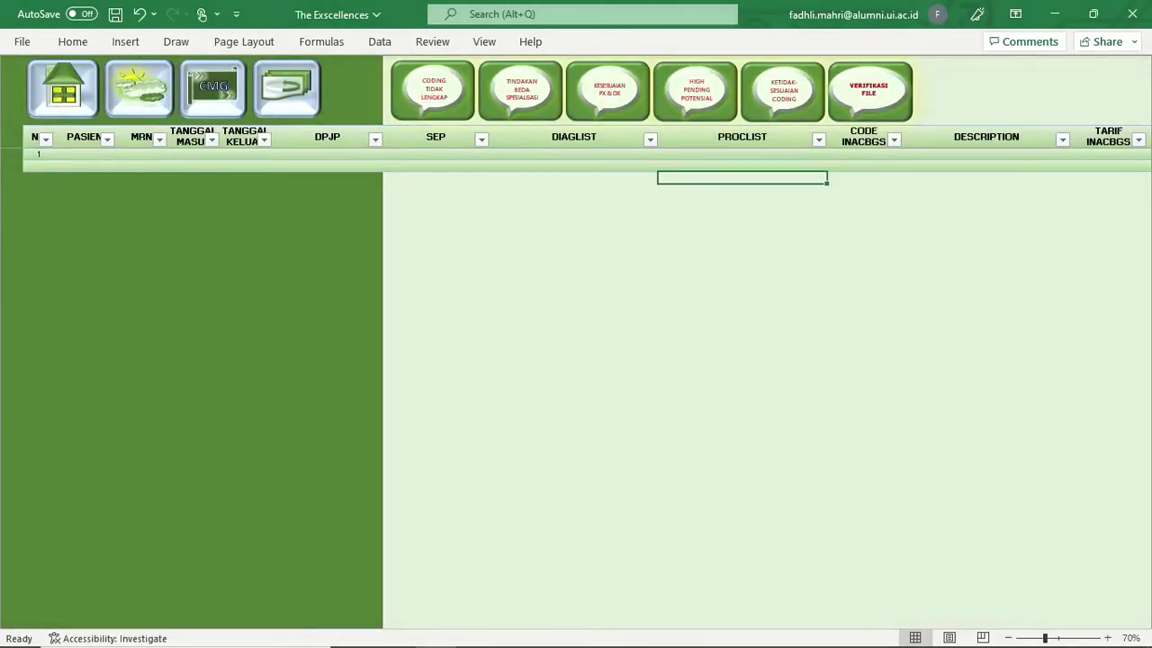
Step: Open the Verifikasi File search engine from the Case by Case sheet and search the claims for codes containing Z
{"action": "left_click", "coordinate": [871, 101]}
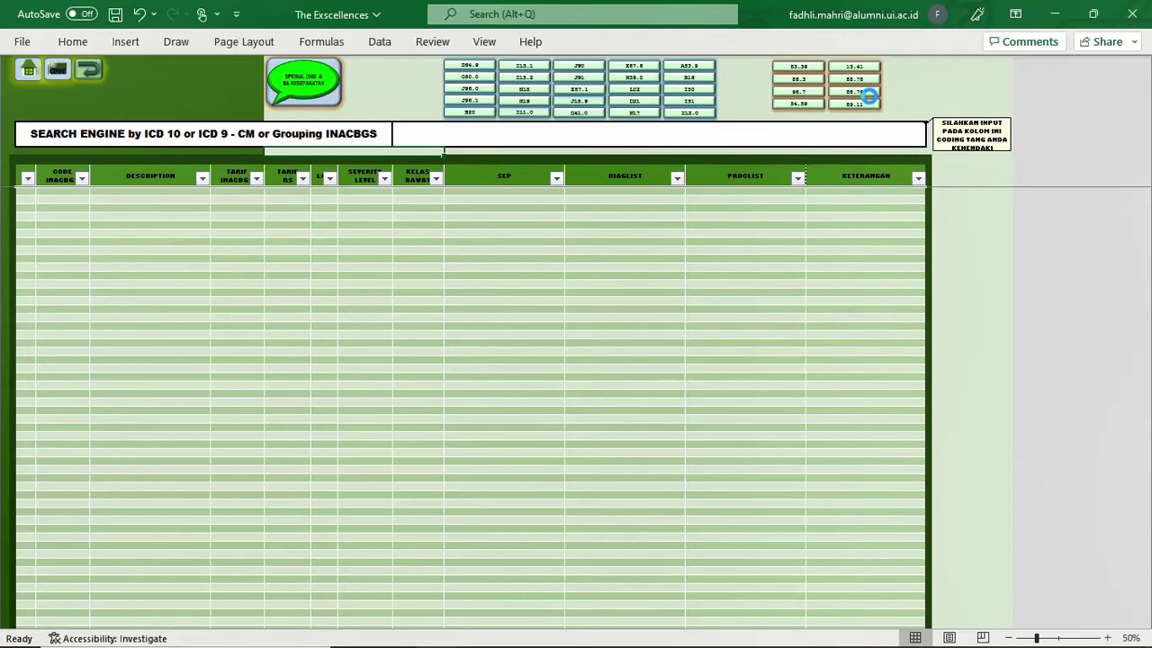
{"action": "left_click", "coordinate": [764, 137]}
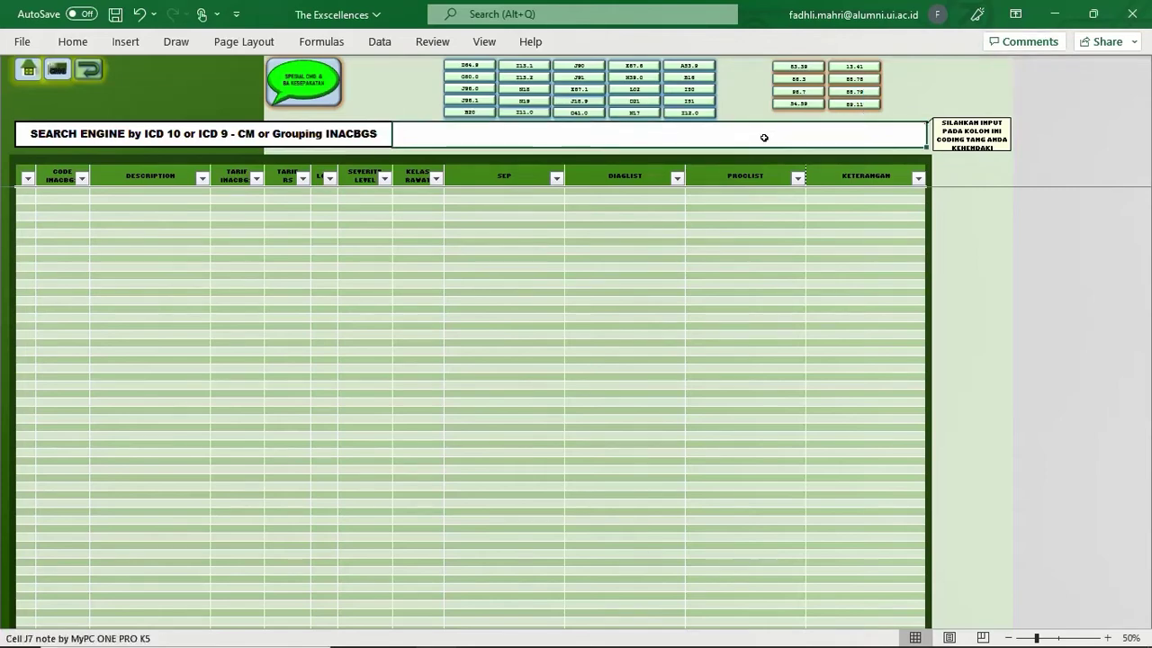
{"action": "type", "text": "Z"}
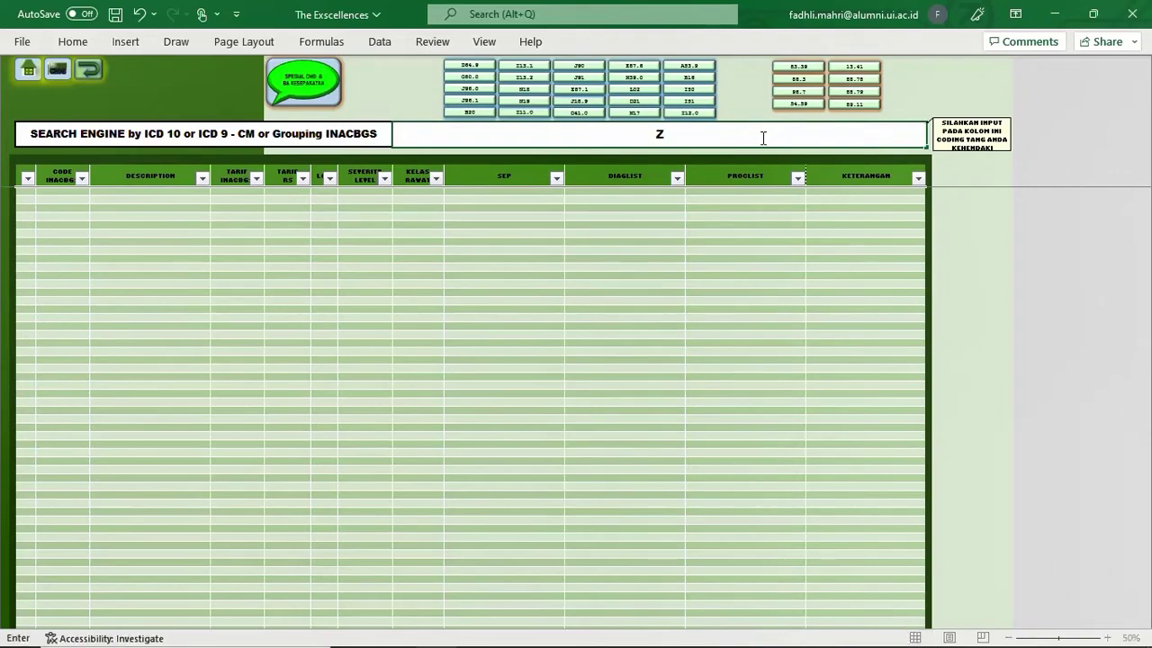
{"action": "key", "text": "Return"}
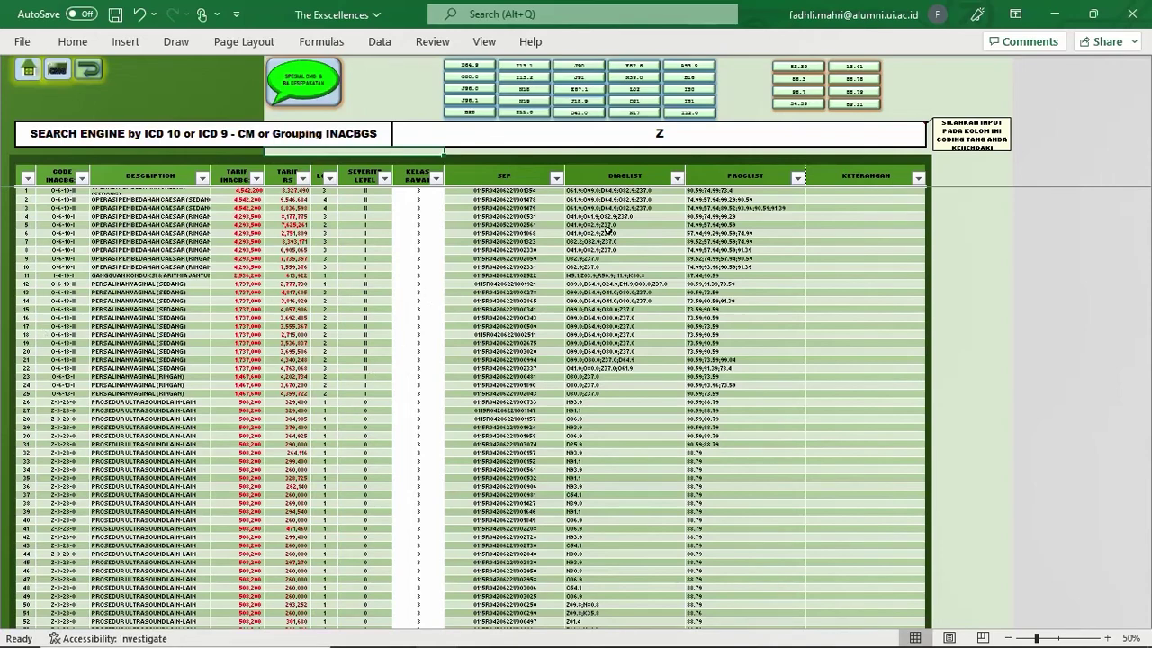
Step: Search the claims for diagnosis code A15 and check the matching cases' diagnosis lists
{"action": "left_click", "coordinate": [670, 138]}
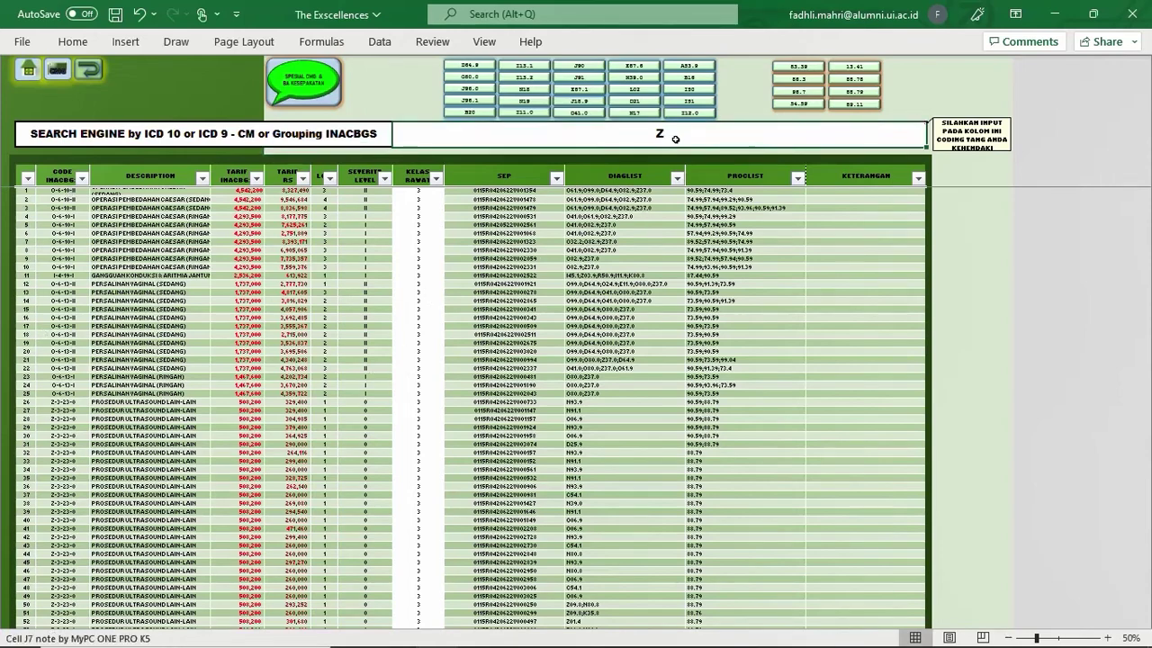
{"action": "type", "text": "A15"}
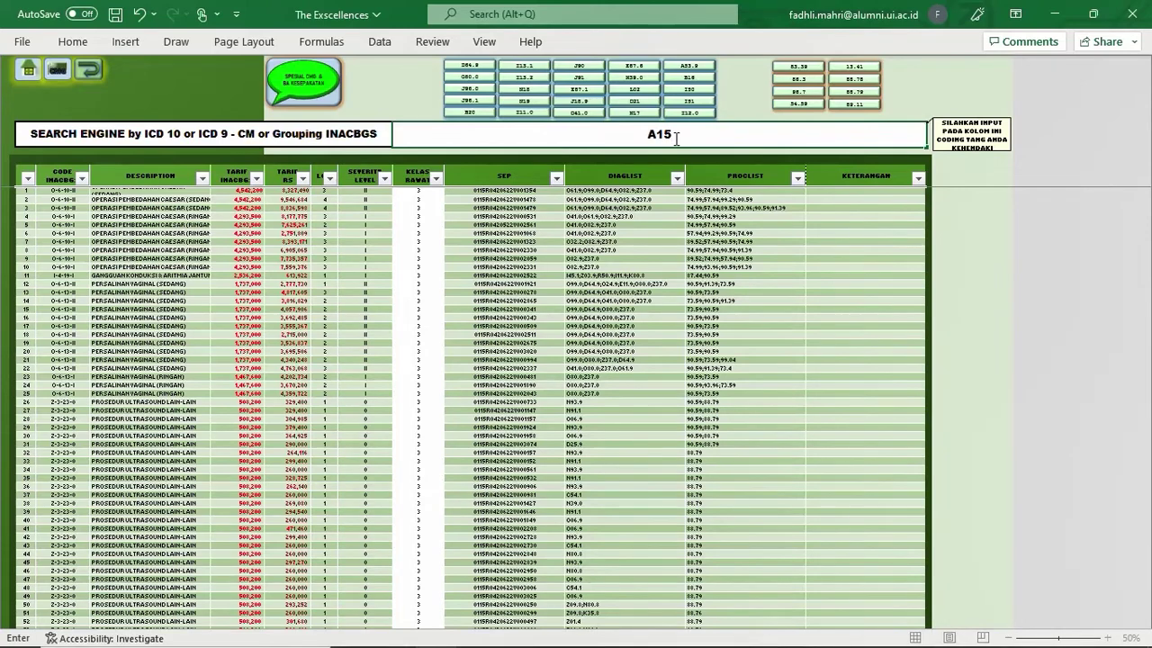
{"action": "key", "text": "Return"}
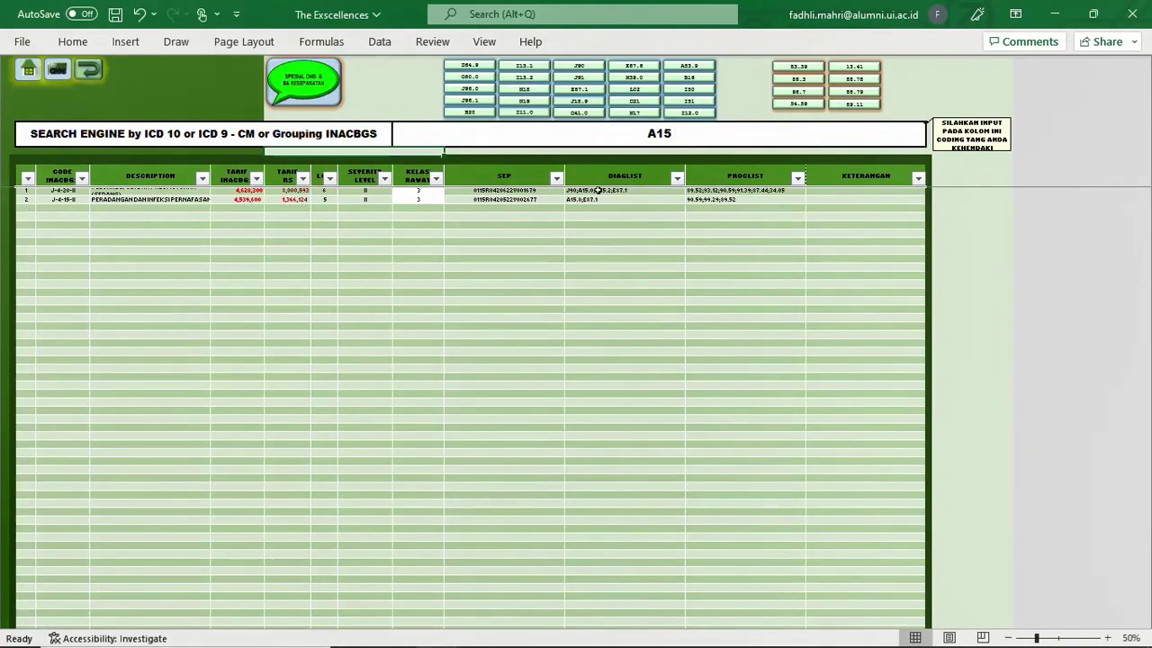
{"action": "left_click", "coordinate": [599, 199]}
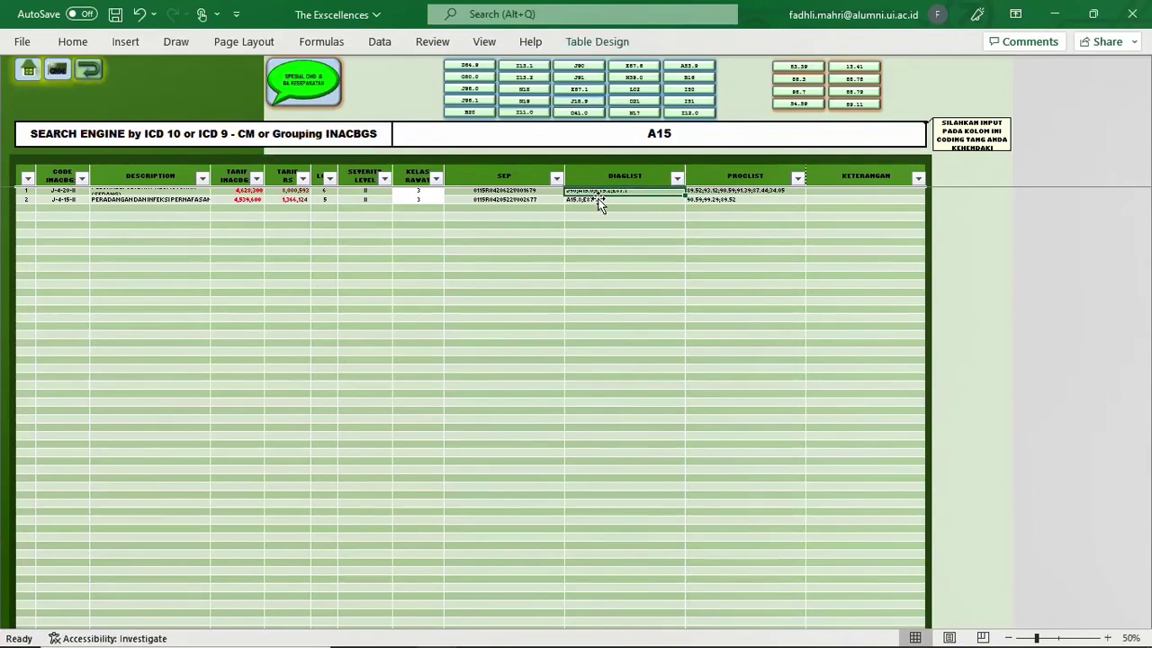
{"action": "scroll", "coordinate": [596, 162], "scroll_direction": "up", "scroll_amount": 2}
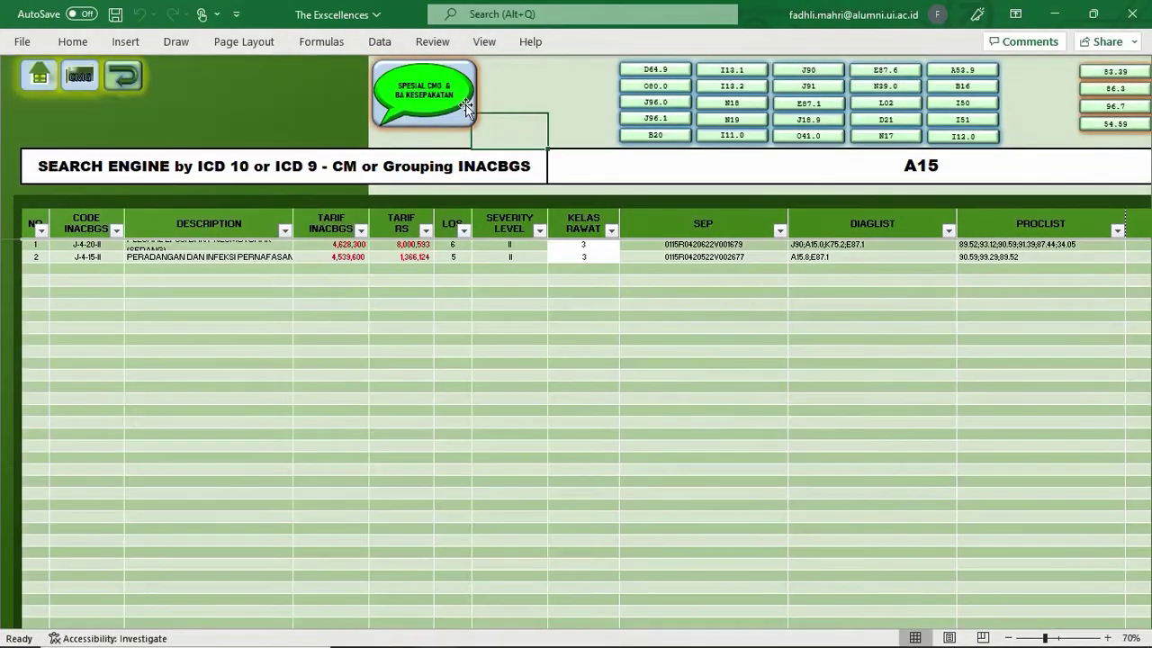
Step: Open the potential Special CMG search, select code I-4-10 and check the case's diagnoses against the special CMG indicator table
{"action": "left_click", "coordinate": [425, 94]}
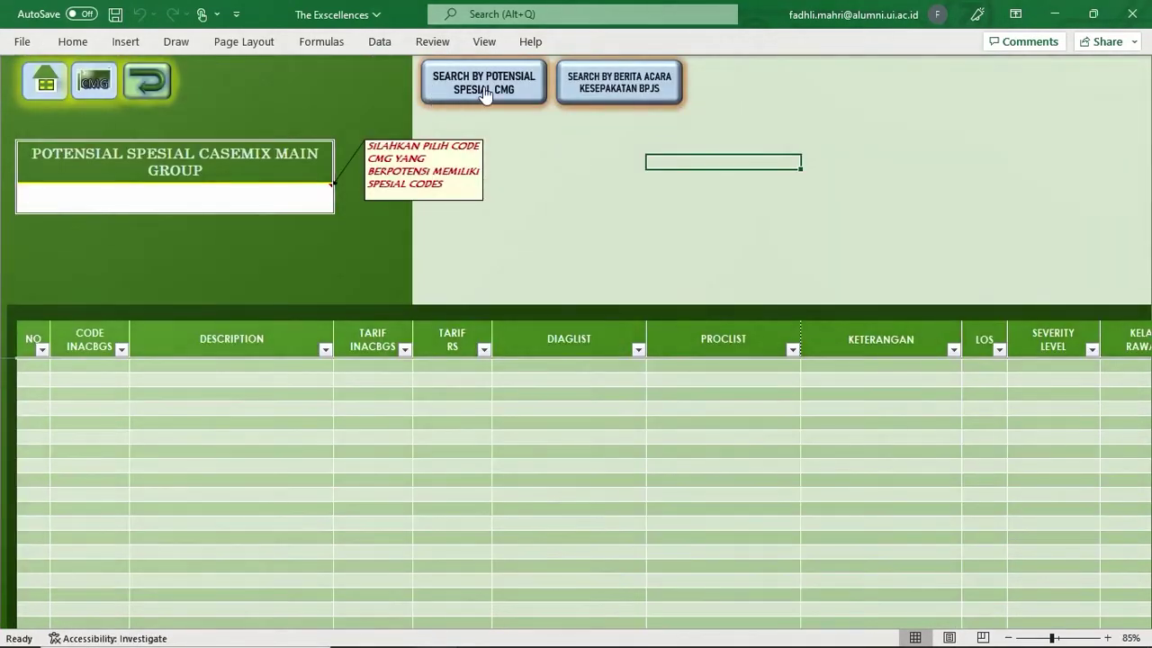
{"action": "left_click", "coordinate": [483, 87]}
{"action": "left_click", "coordinate": [324, 195]}
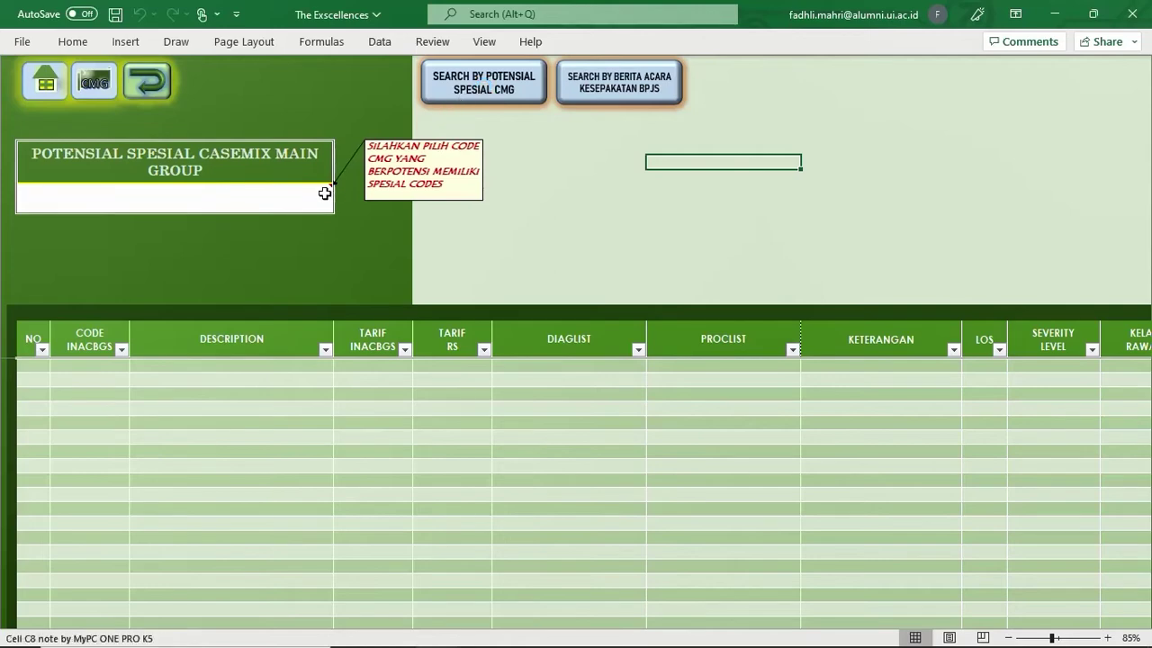
{"action": "left_click", "coordinate": [341, 193]}
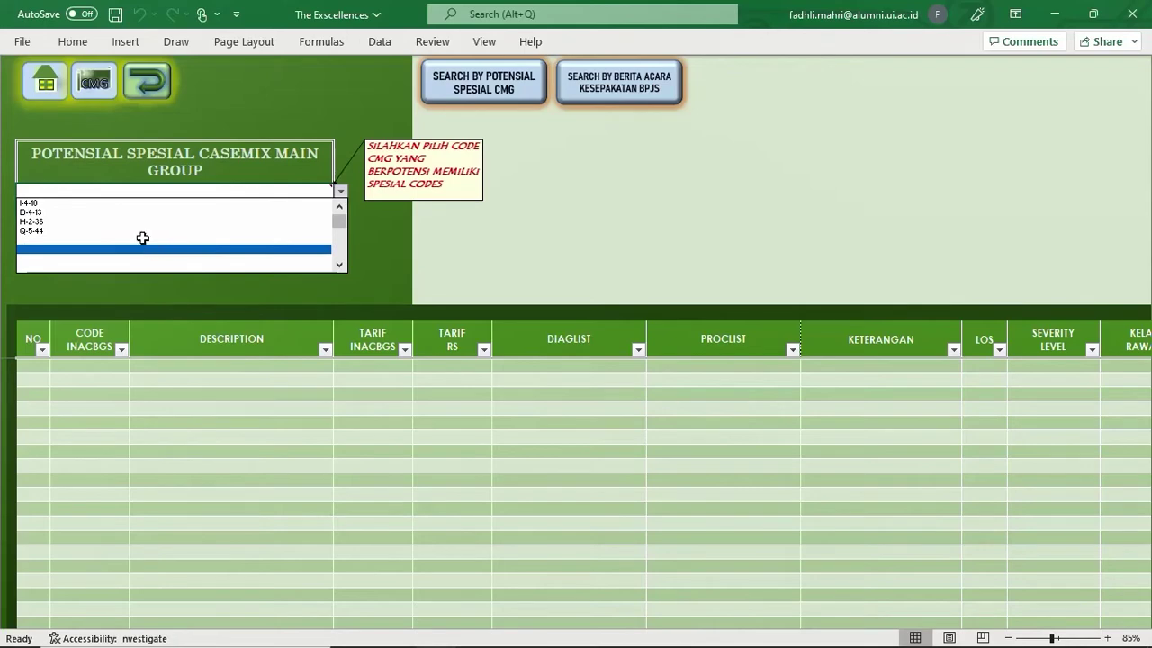
{"action": "left_click", "coordinate": [82, 205]}
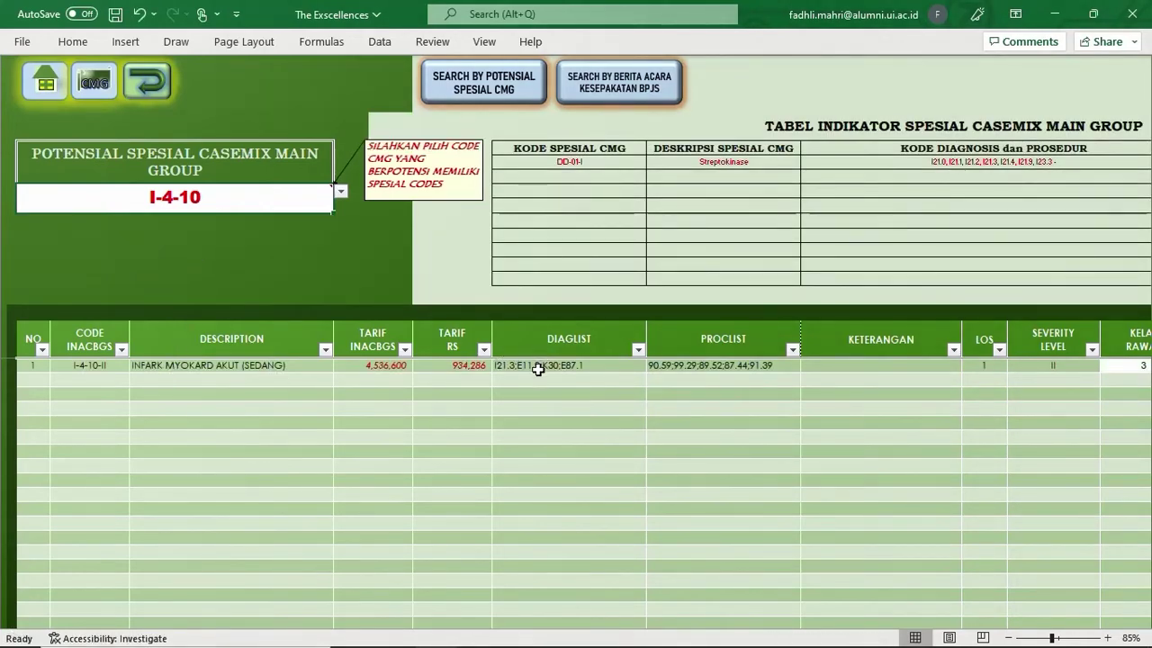
{"action": "left_click", "coordinate": [503, 364]}
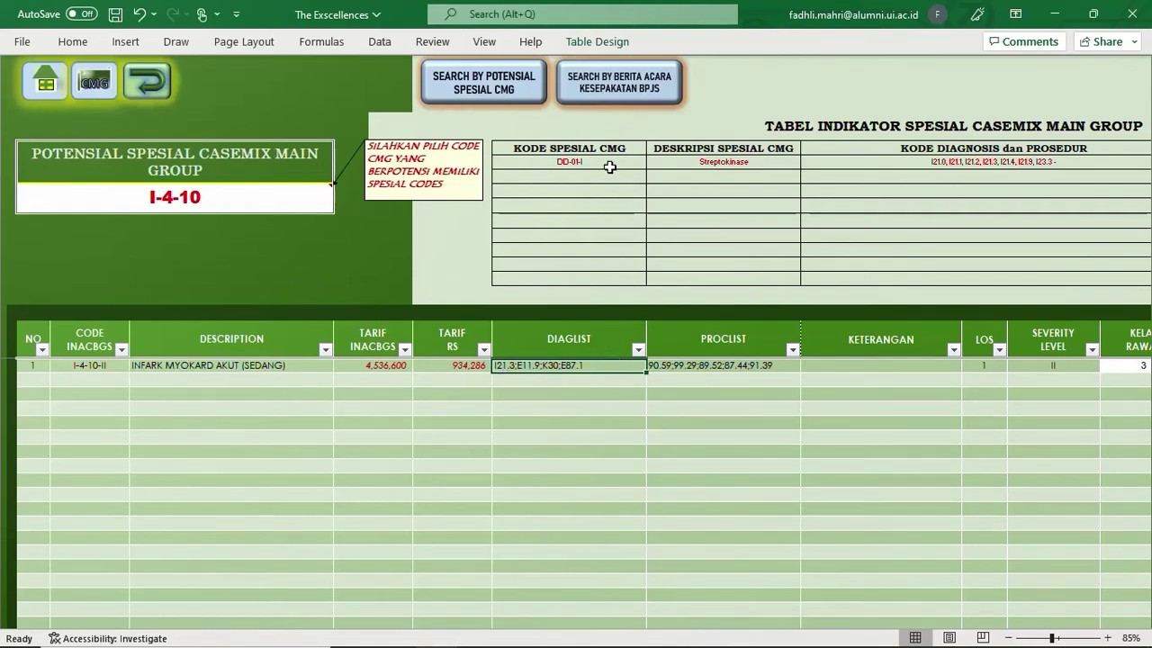
{"action": "left_click", "coordinate": [750, 162]}
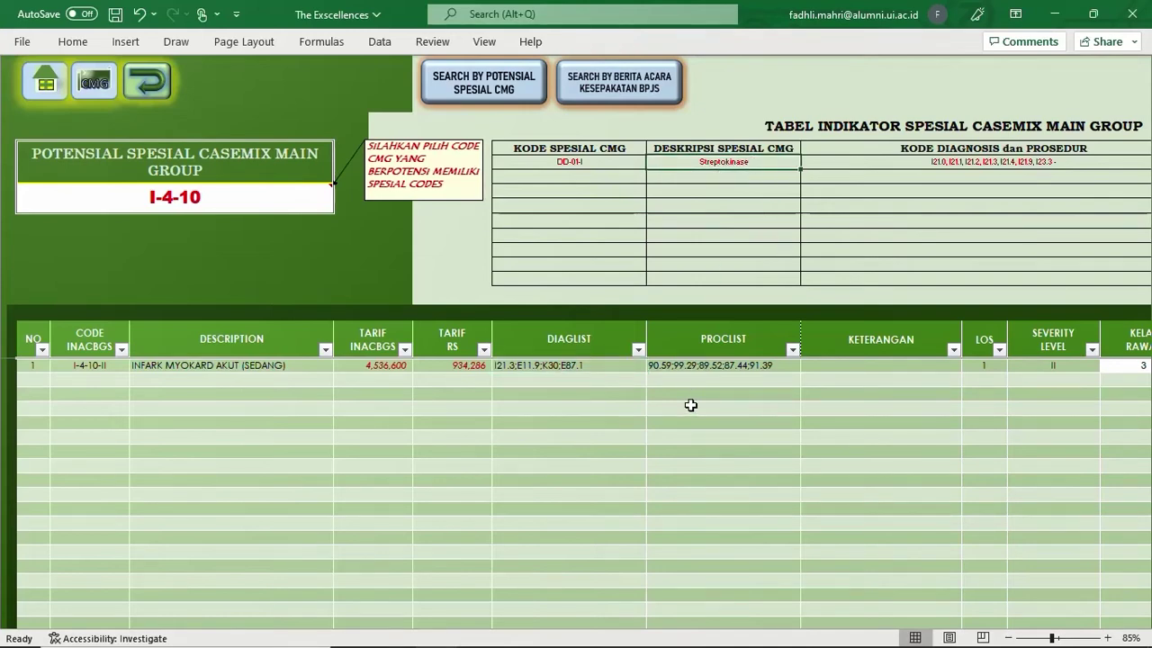
Step: Select potential special CMG code D-4-13 and check the listed case's diagnoses
{"action": "left_click", "coordinate": [328, 200]}
{"action": "left_click", "coordinate": [340, 191]}
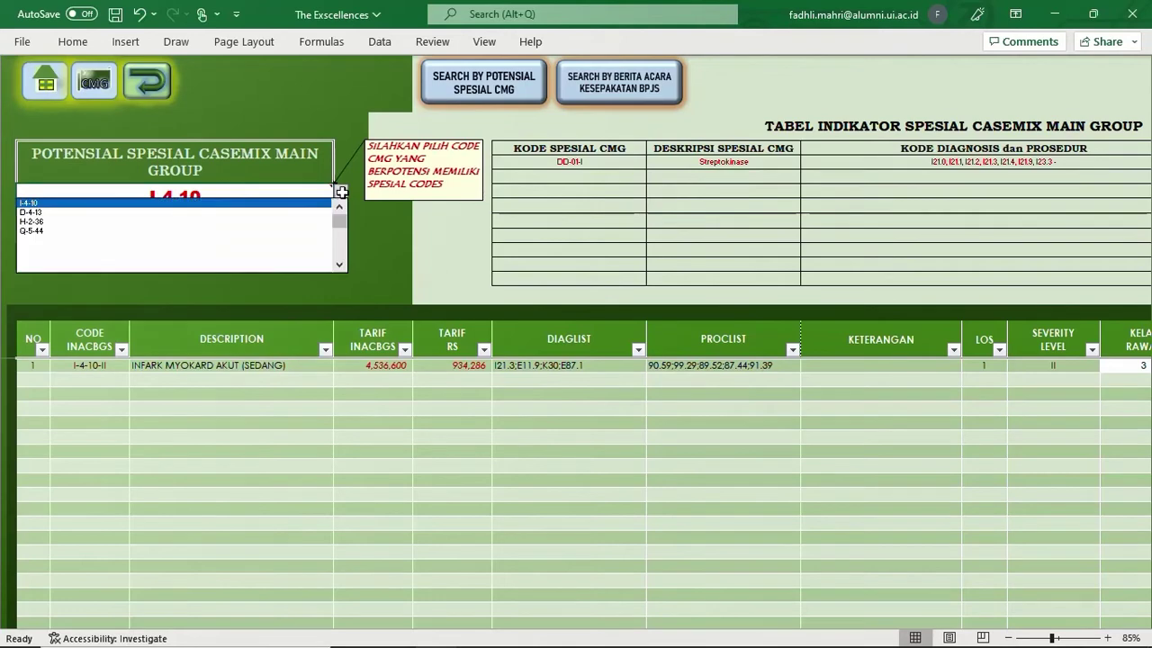
{"action": "left_click", "coordinate": [221, 212]}
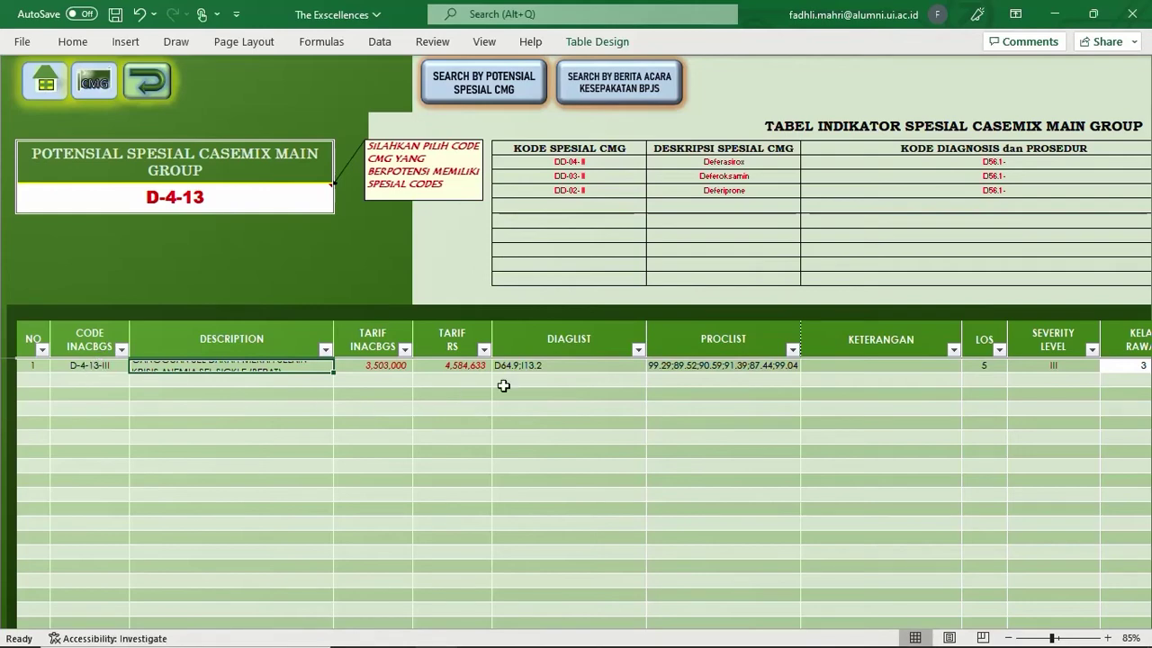
{"action": "left_click", "coordinate": [585, 367]}
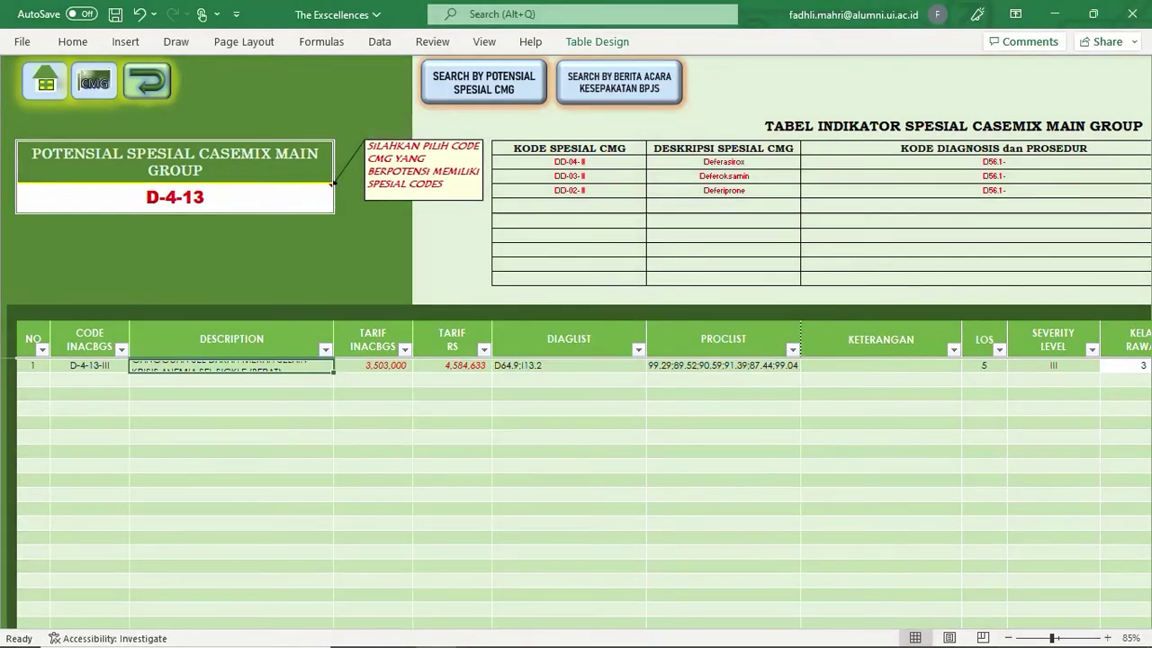
Step: Open the Berita Acara Kesepakatan BPJS search for the Koding aspect and choose diagnosis type "I. Penyakit-Penyakit Infeksi dan Parasit Tertentu"
{"action": "left_click", "coordinate": [602, 87]}
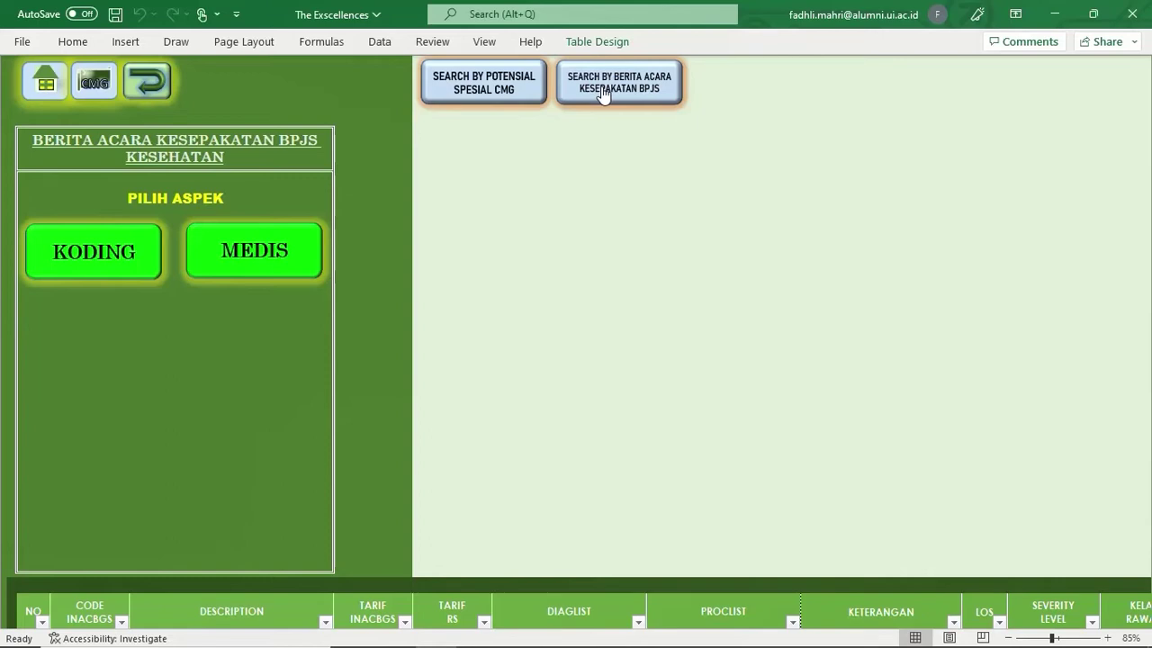
{"action": "left_click", "coordinate": [603, 95]}
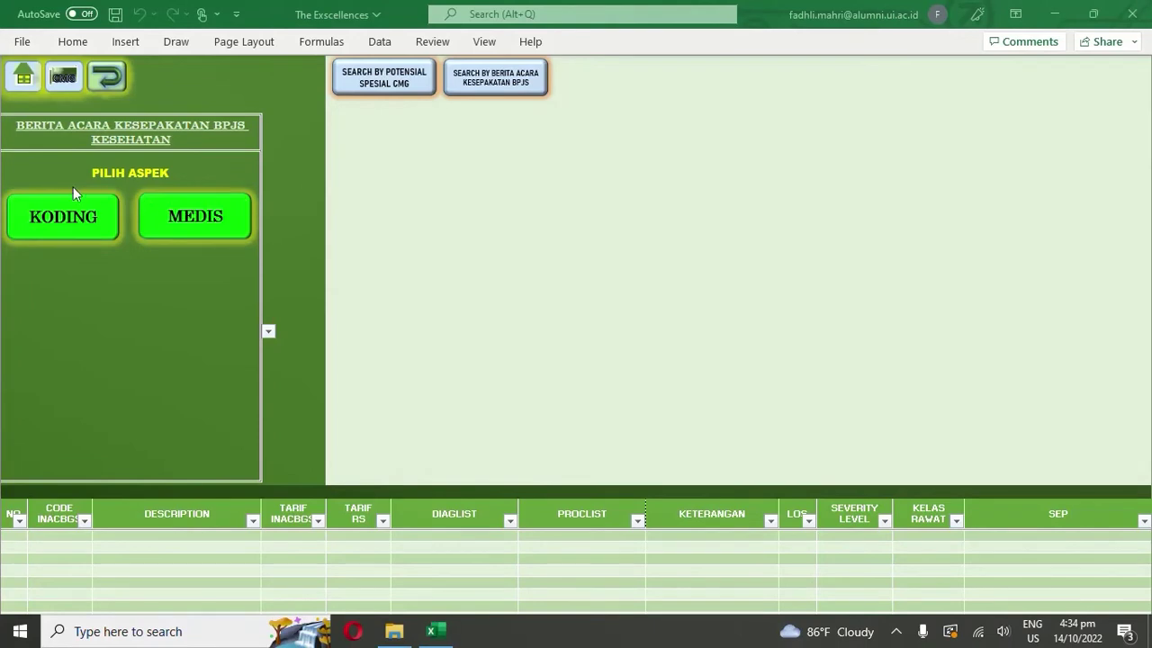
{"action": "left_click", "coordinate": [58, 219]}
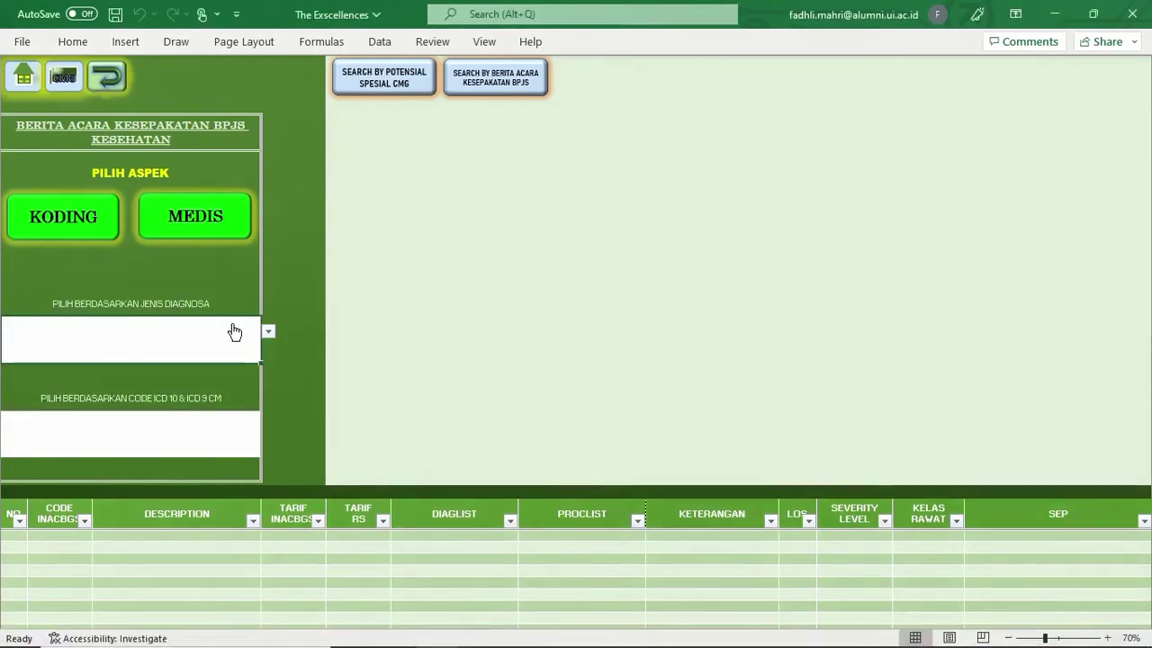
{"action": "left_click", "coordinate": [268, 340]}
{"action": "left_click", "coordinate": [147, 336]}
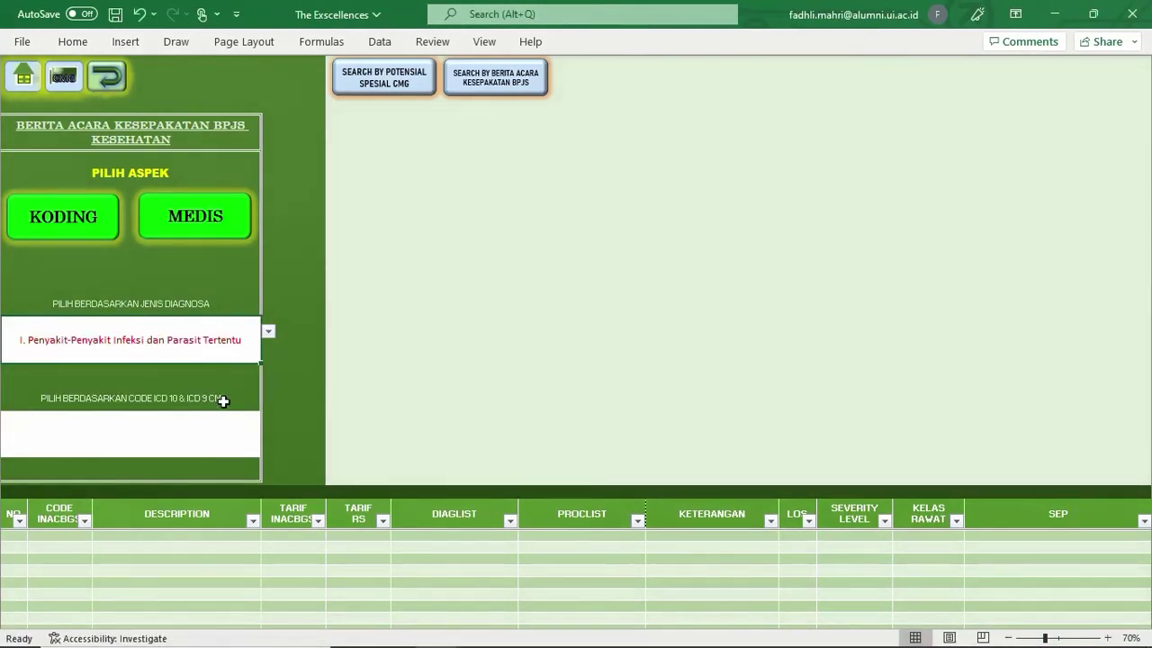
Step: Filter the Koding agreement search by ICD code A01 and check the first case's tariff and diagnosis list
{"action": "left_click", "coordinate": [224, 423]}
{"action": "left_click", "coordinate": [269, 425]}
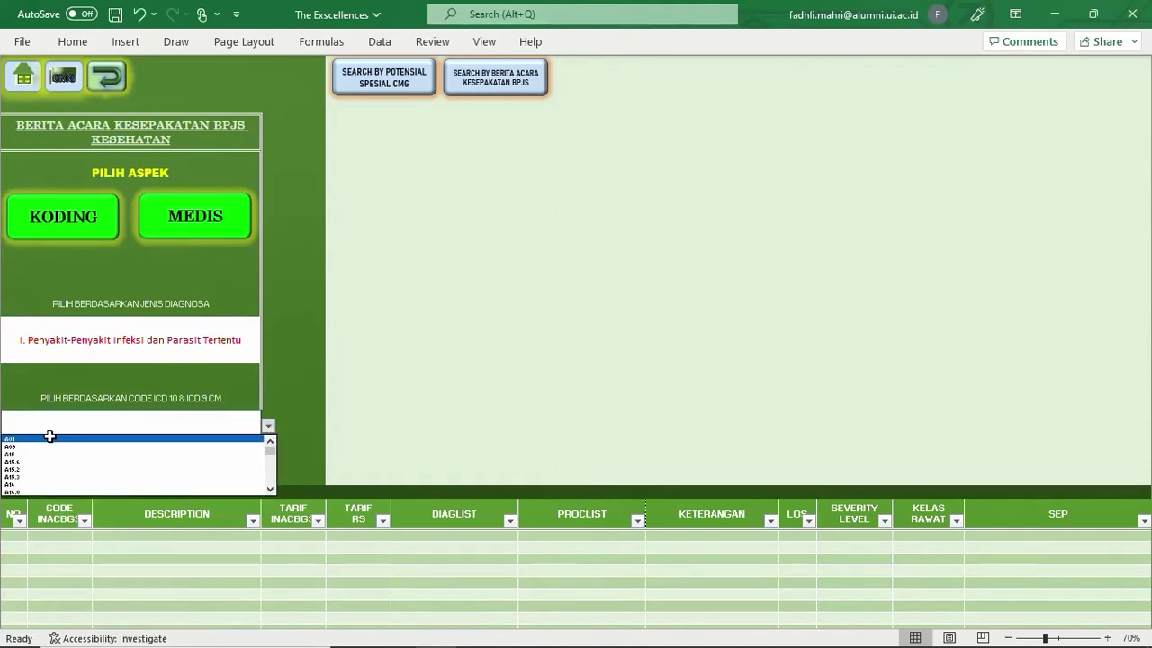
{"action": "left_click", "coordinate": [47, 438]}
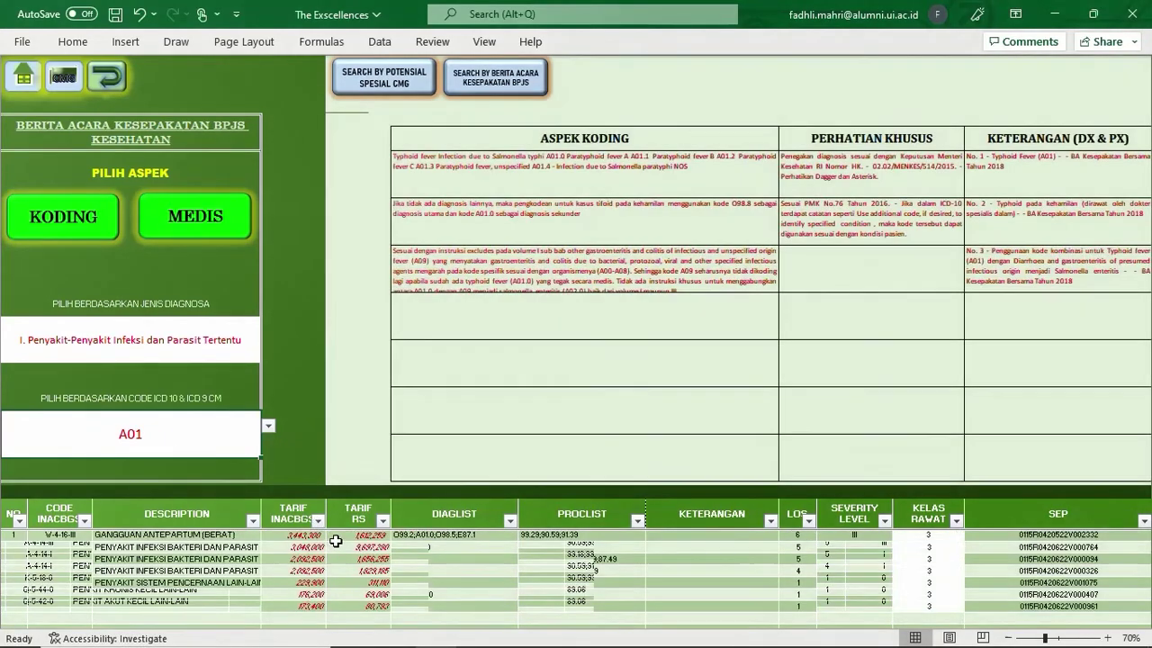
{"action": "left_click", "coordinate": [338, 538]}
{"action": "left_click", "coordinate": [436, 538]}
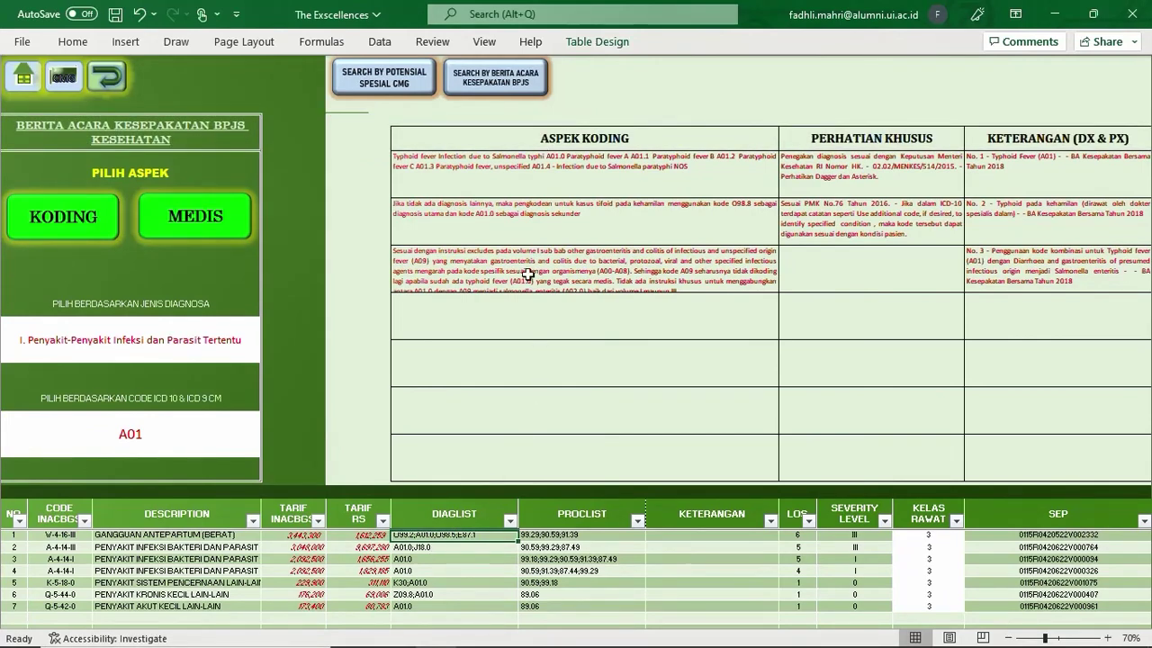
Step: Examine the Aspek Koding, Perhatian Khusus and Keterangan columns of the agreement table for code A01
{"action": "left_click", "coordinate": [523, 139]}
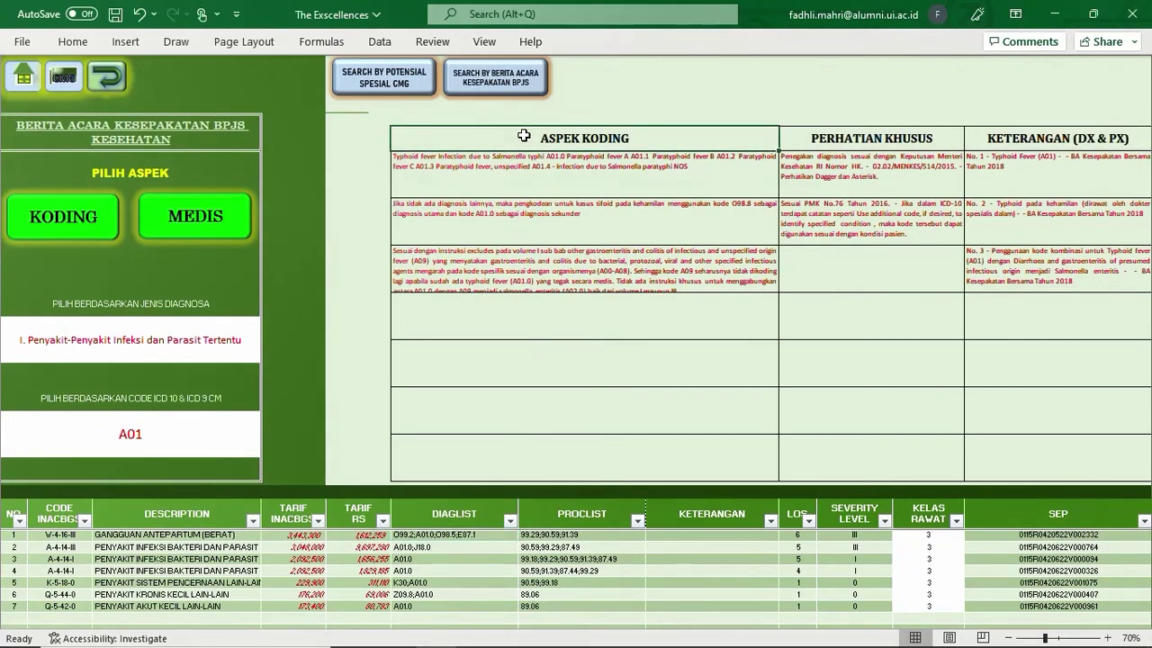
{"action": "key", "text": "Right"}
{"action": "key", "text": "Right"}
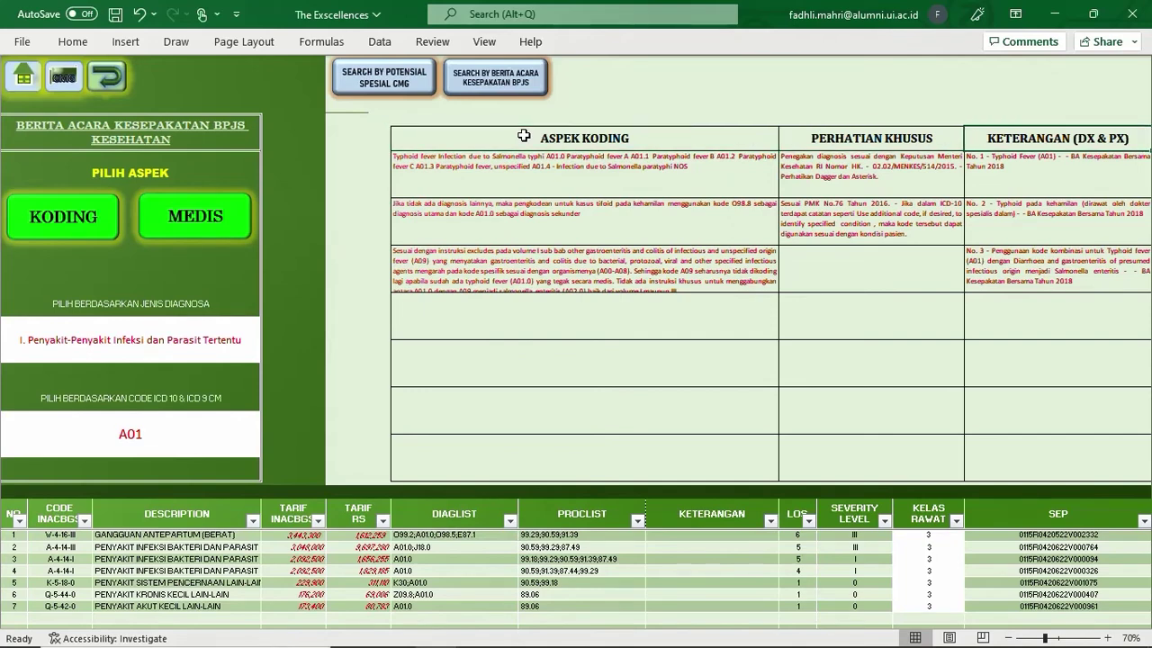
{"action": "key", "text": "Left"}
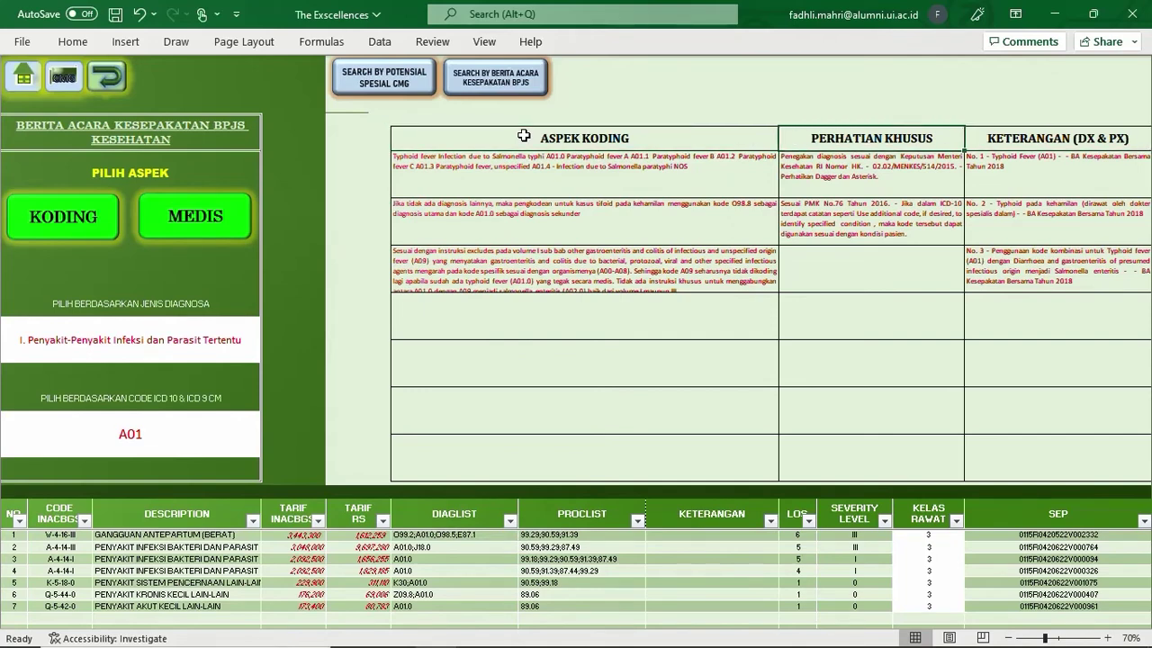
{"action": "key", "text": "Left"}
{"action": "key", "text": "Down"}
{"action": "key", "text": "Down"}
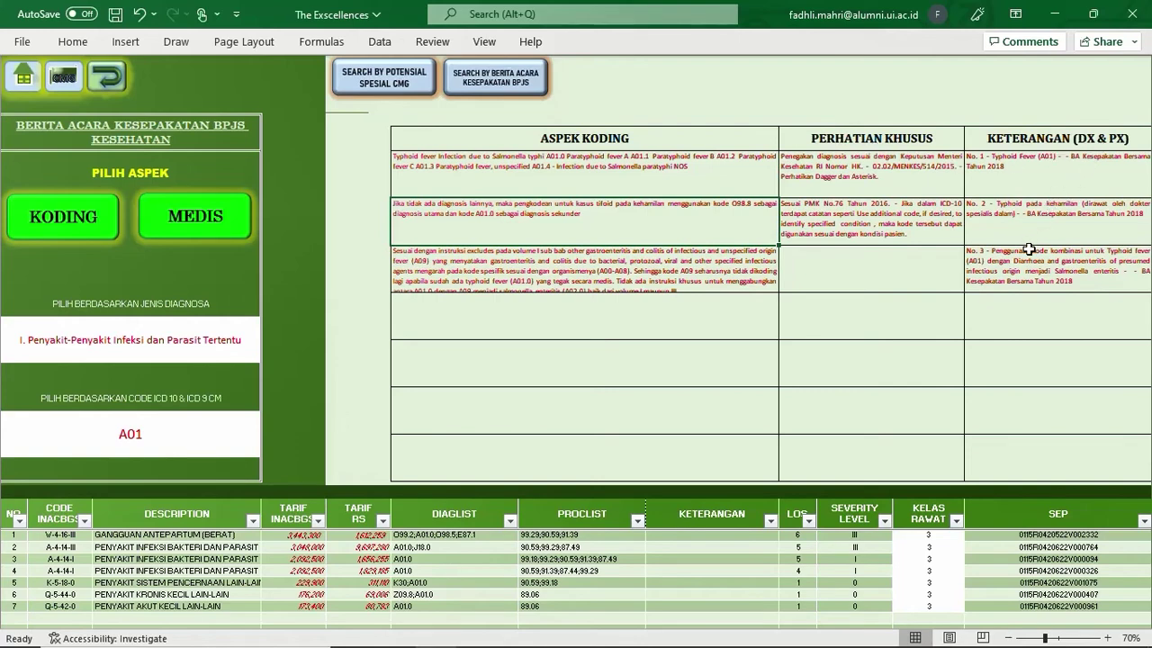
{"action": "key", "text": "Home"}
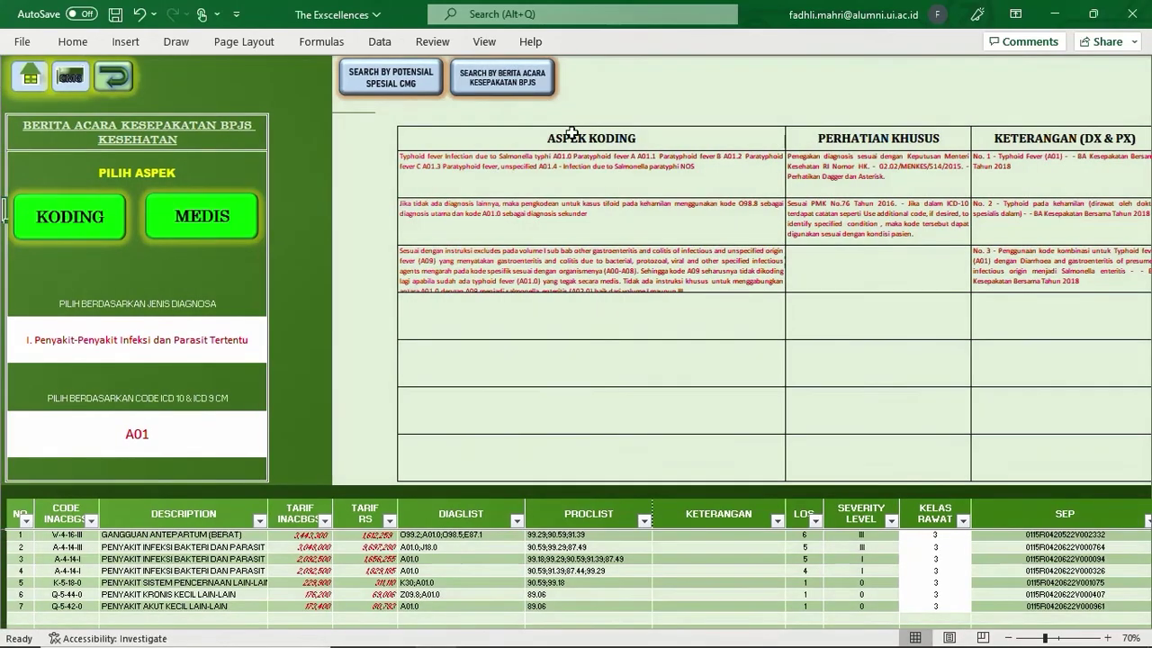
Step: Switch the agreement search to the Medis aspect, select code A15 and check the listed cases against its agreement rule
{"action": "left_click", "coordinate": [216, 230]}
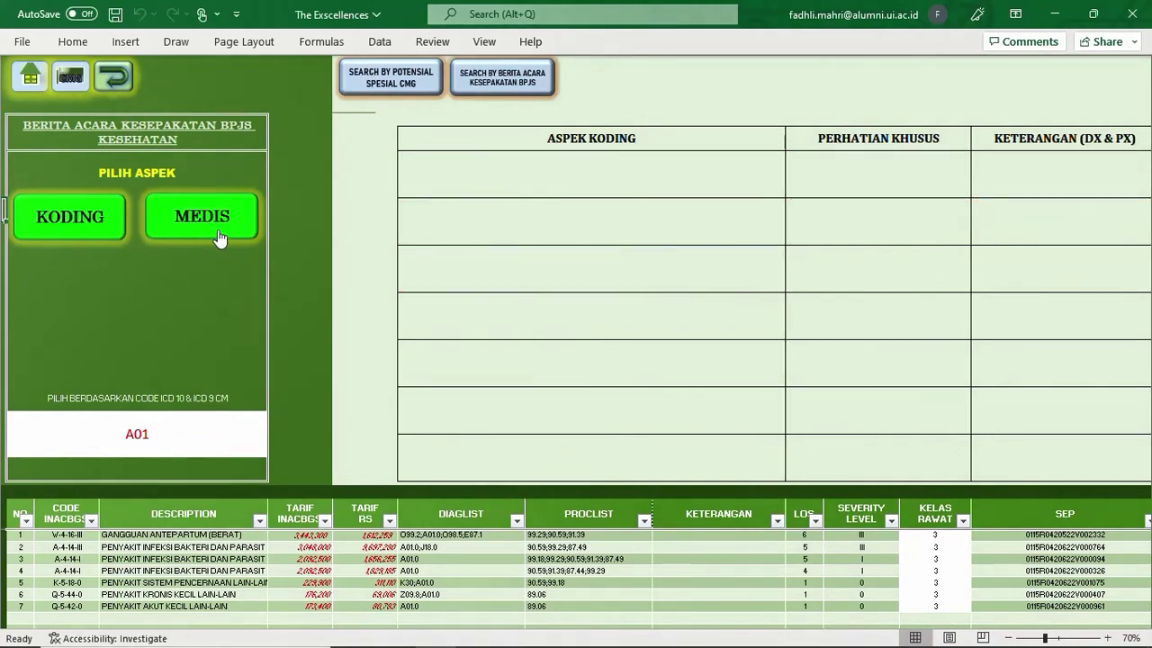
{"action": "left_click", "coordinate": [277, 432]}
{"action": "scroll", "coordinate": [134, 450], "scroll_direction": "up", "scroll_amount": 10}
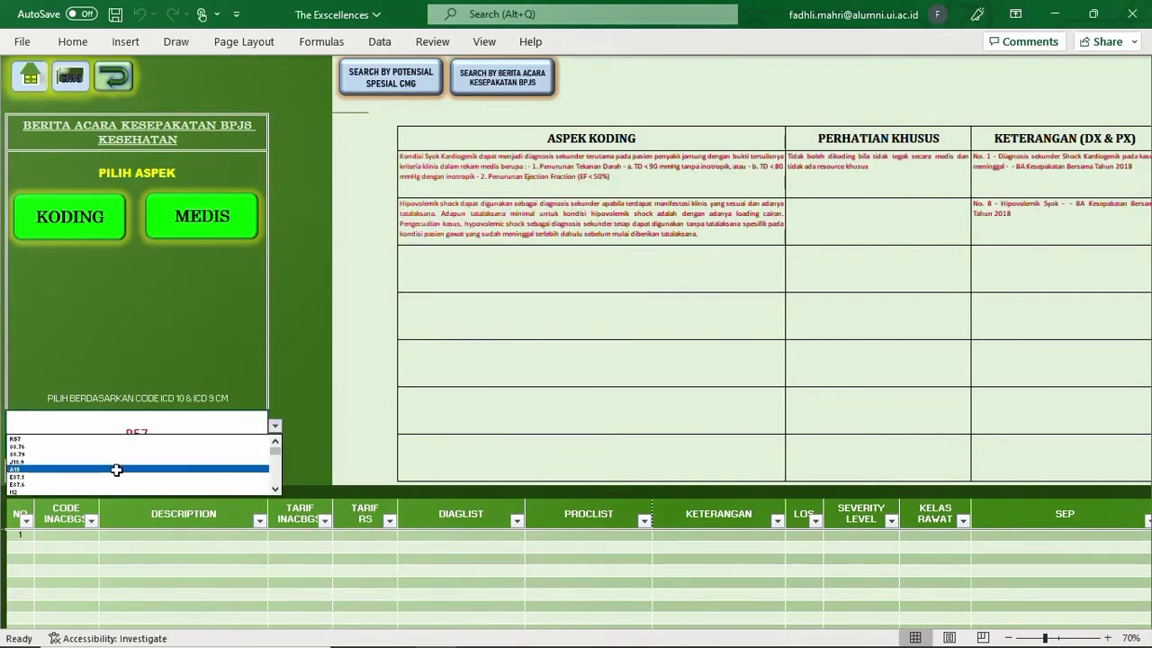
{"action": "left_click", "coordinate": [116, 469]}
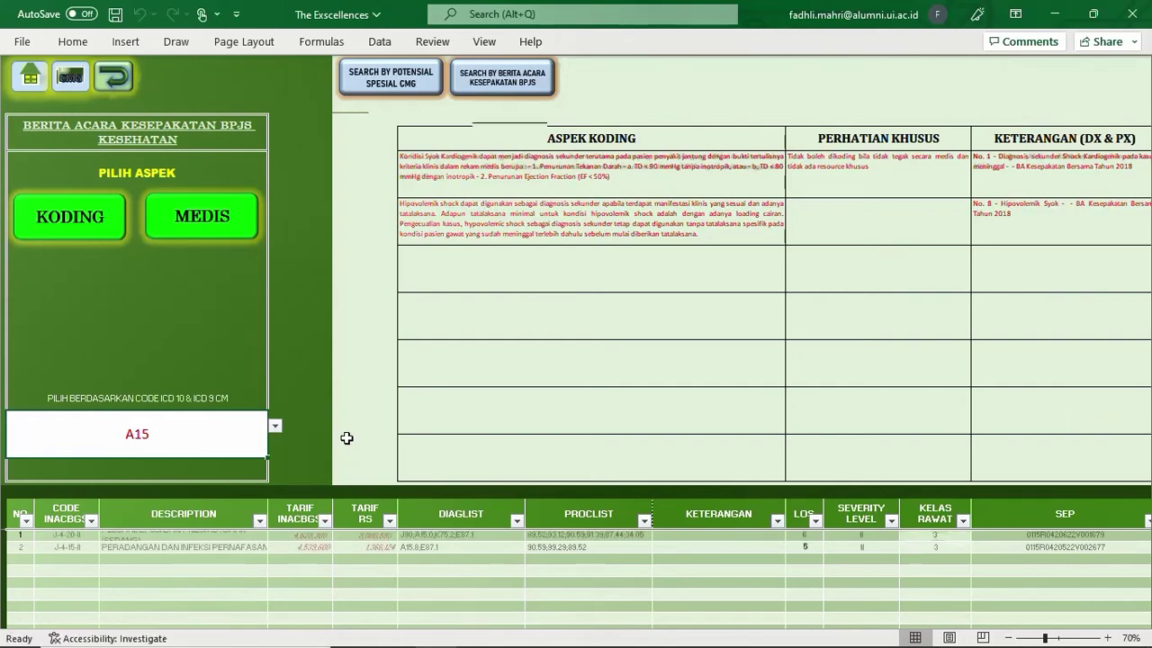
{"action": "left_click", "coordinate": [219, 538]}
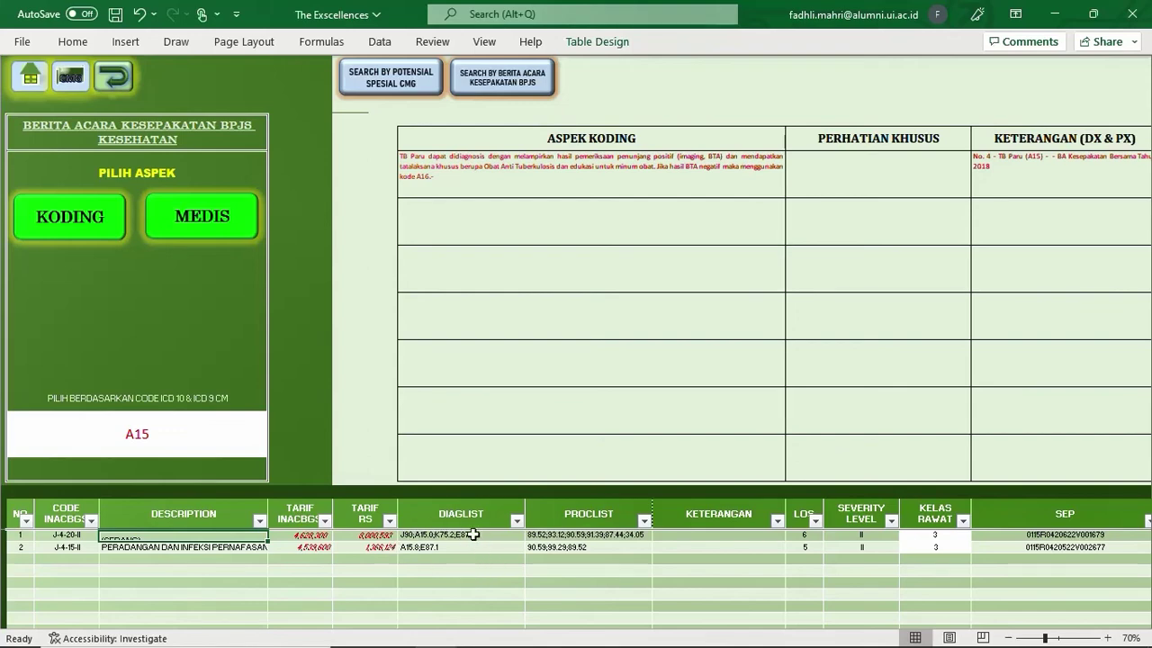
{"action": "left_click", "coordinate": [597, 164]}
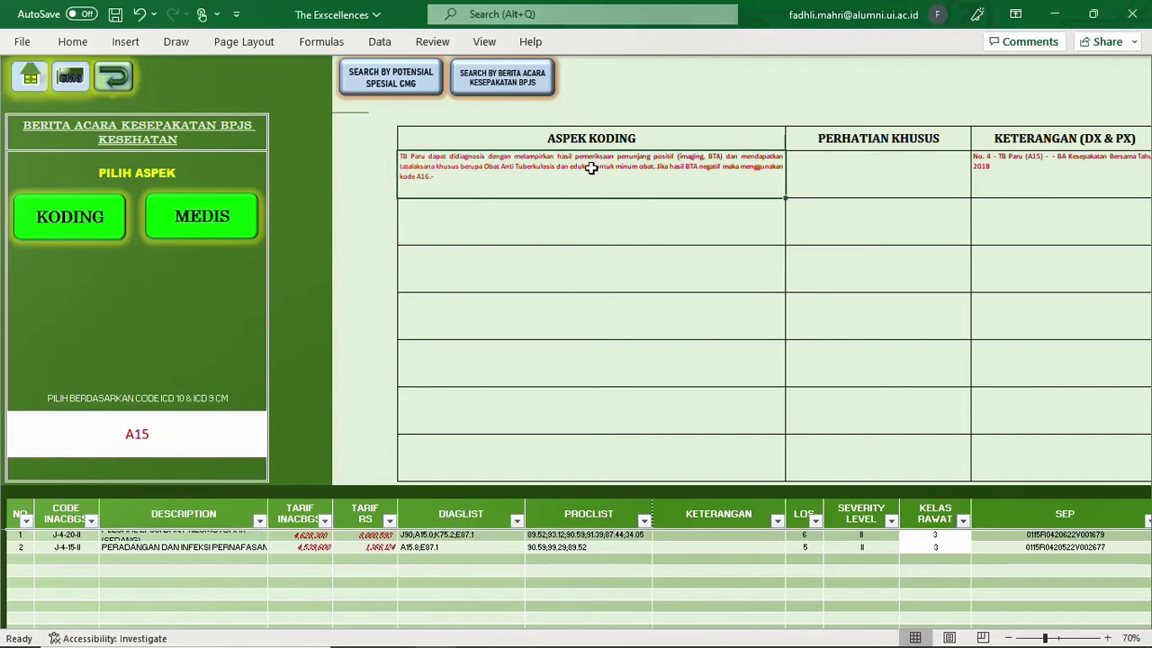
Step: Examine the Aspek Koding, Perhatian Khusus and Keterangan (DX & PX) columns of the agreement table for code A15
{"action": "key", "text": "Right"}
{"action": "key", "text": "Right"}
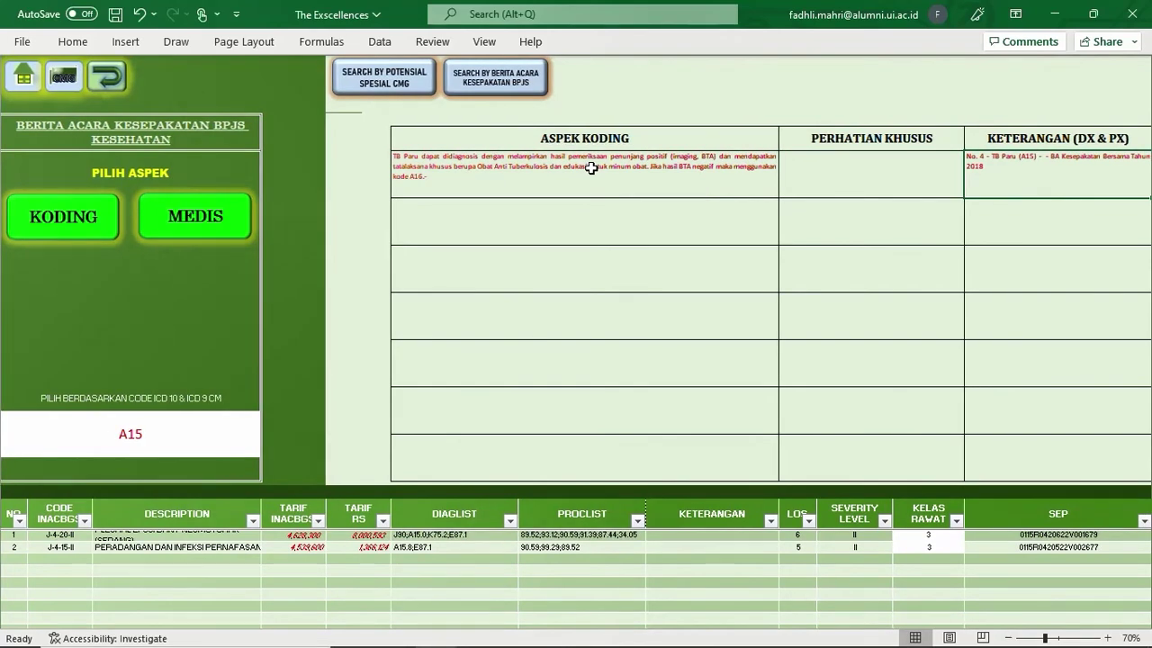
{"action": "key", "text": "Right"}
{"action": "key", "text": "Left"}
{"action": "key", "text": "Left"}
{"action": "key", "text": "Left"}
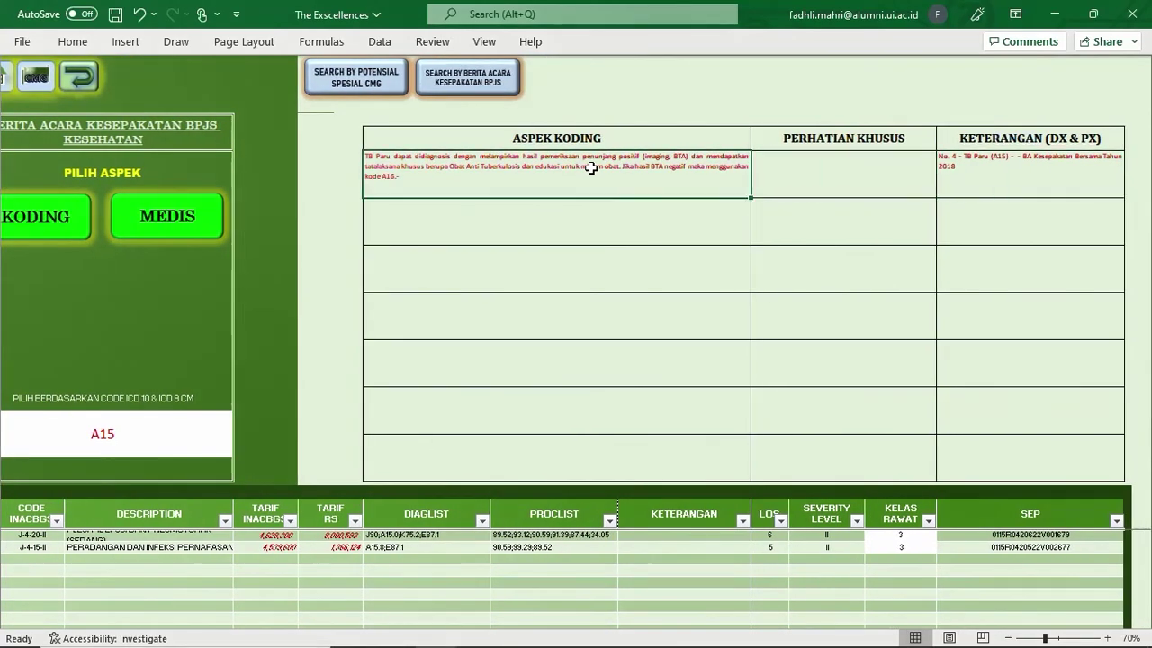
{"action": "key", "text": "Right"}
{"action": "key", "text": "Right"}
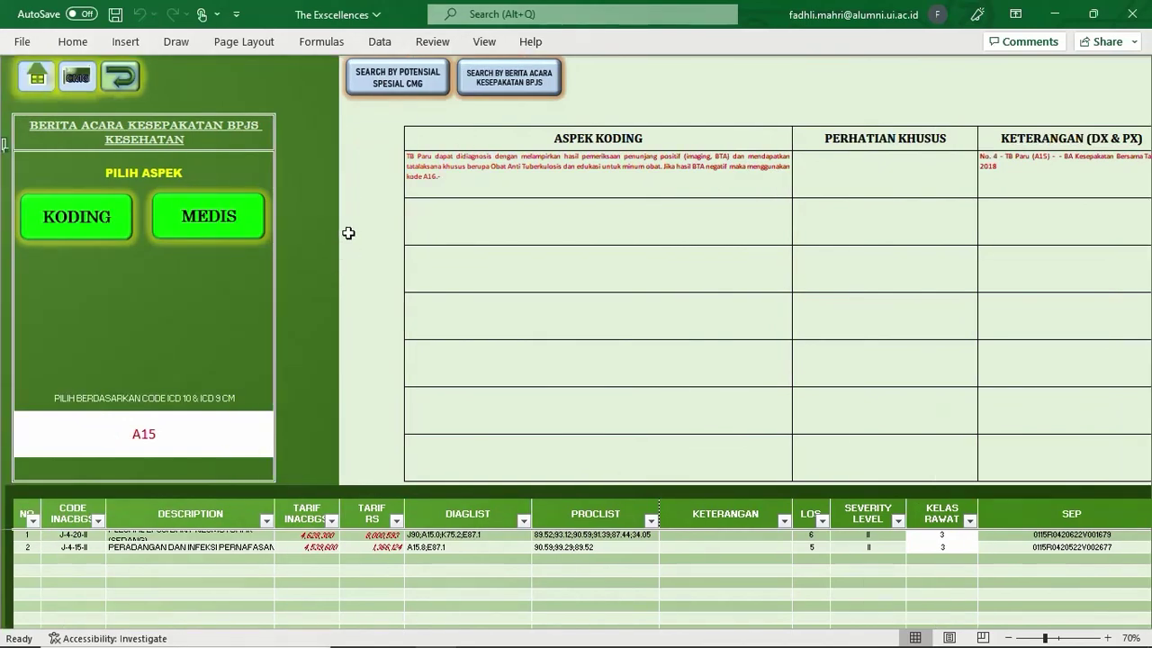
Step: Go back through the Case-Mix Main Group report to the main data sheet and exit to the workbook's opening page
{"action": "left_click", "coordinate": [86, 84]}
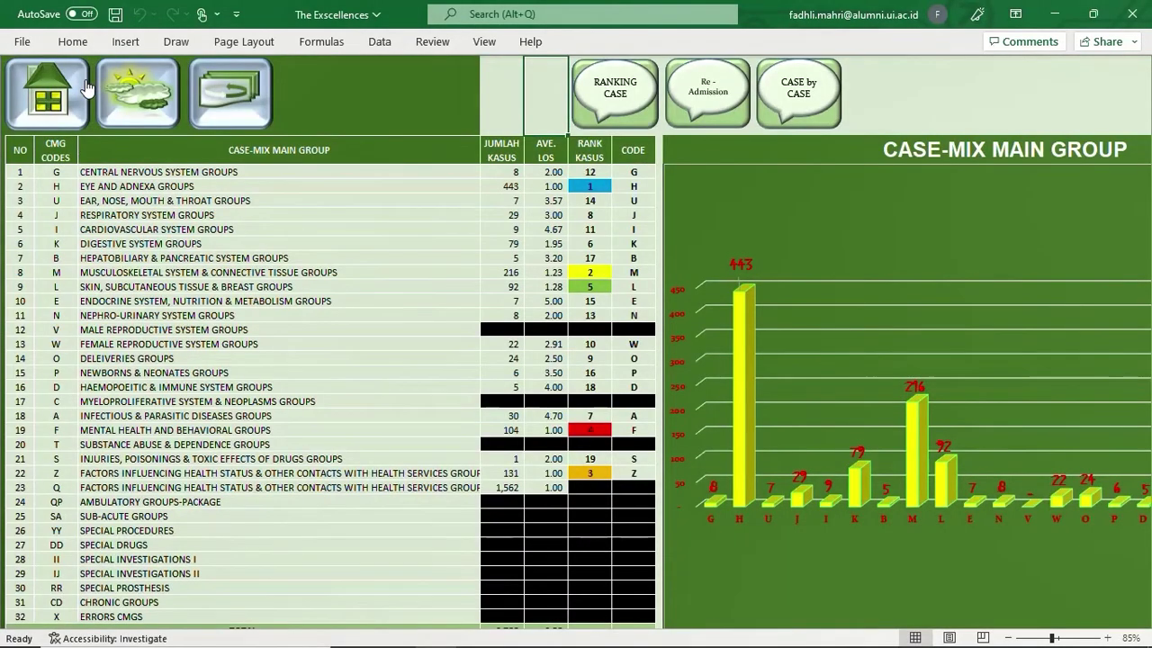
{"action": "left_click", "coordinate": [135, 95]}
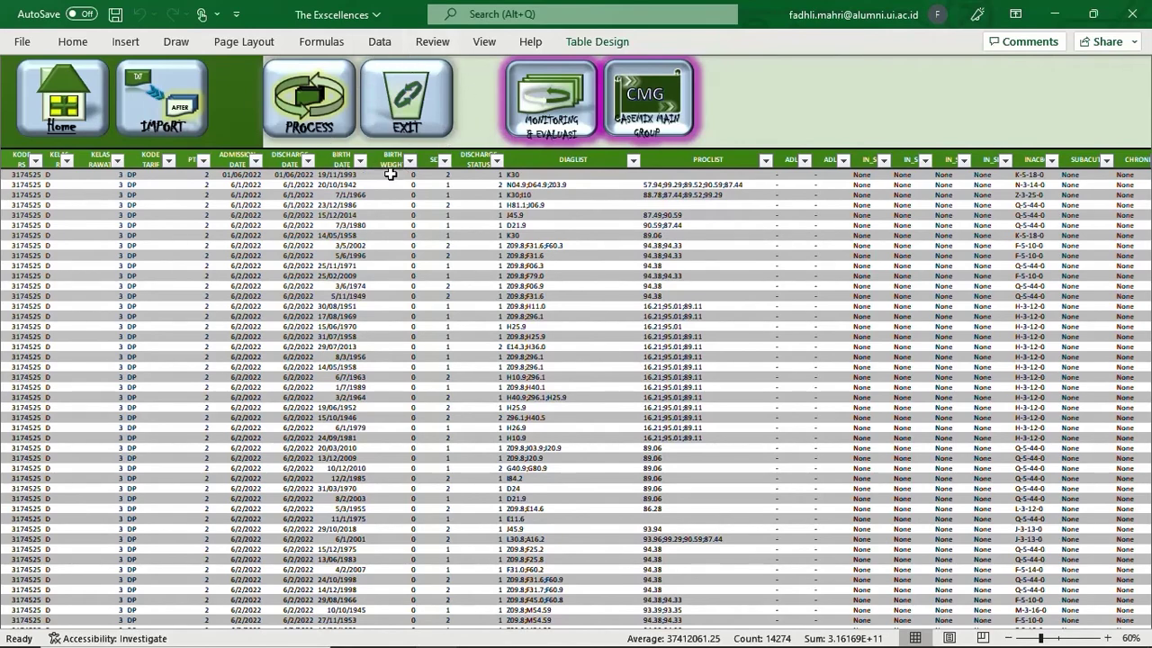
{"action": "left_click", "coordinate": [437, 128]}
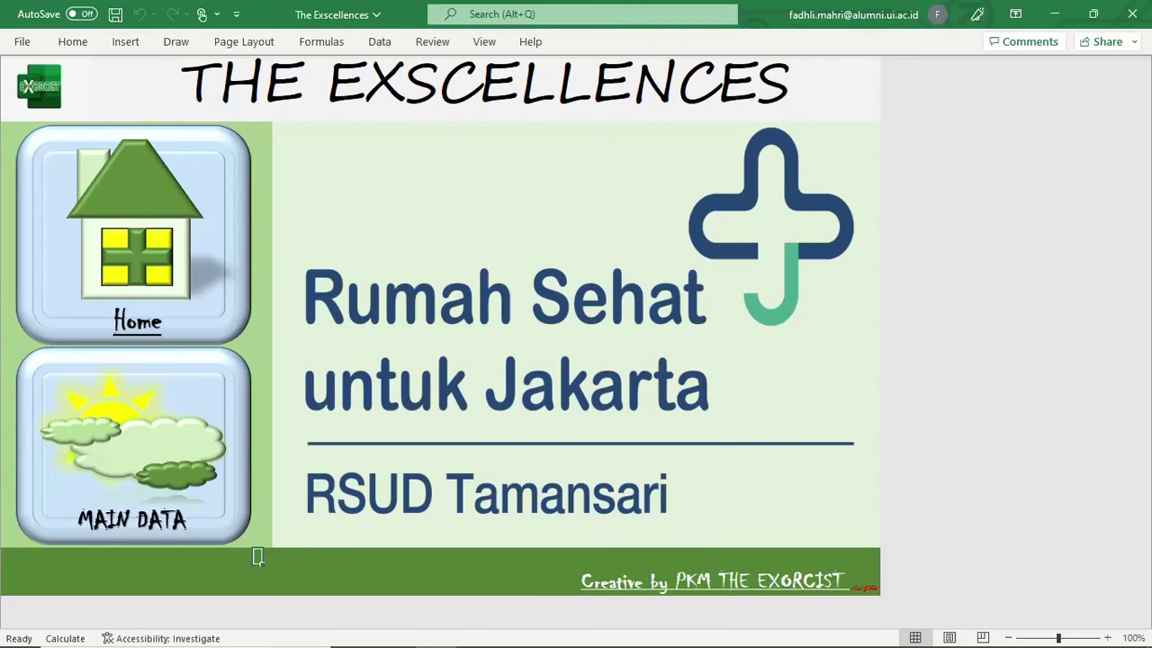